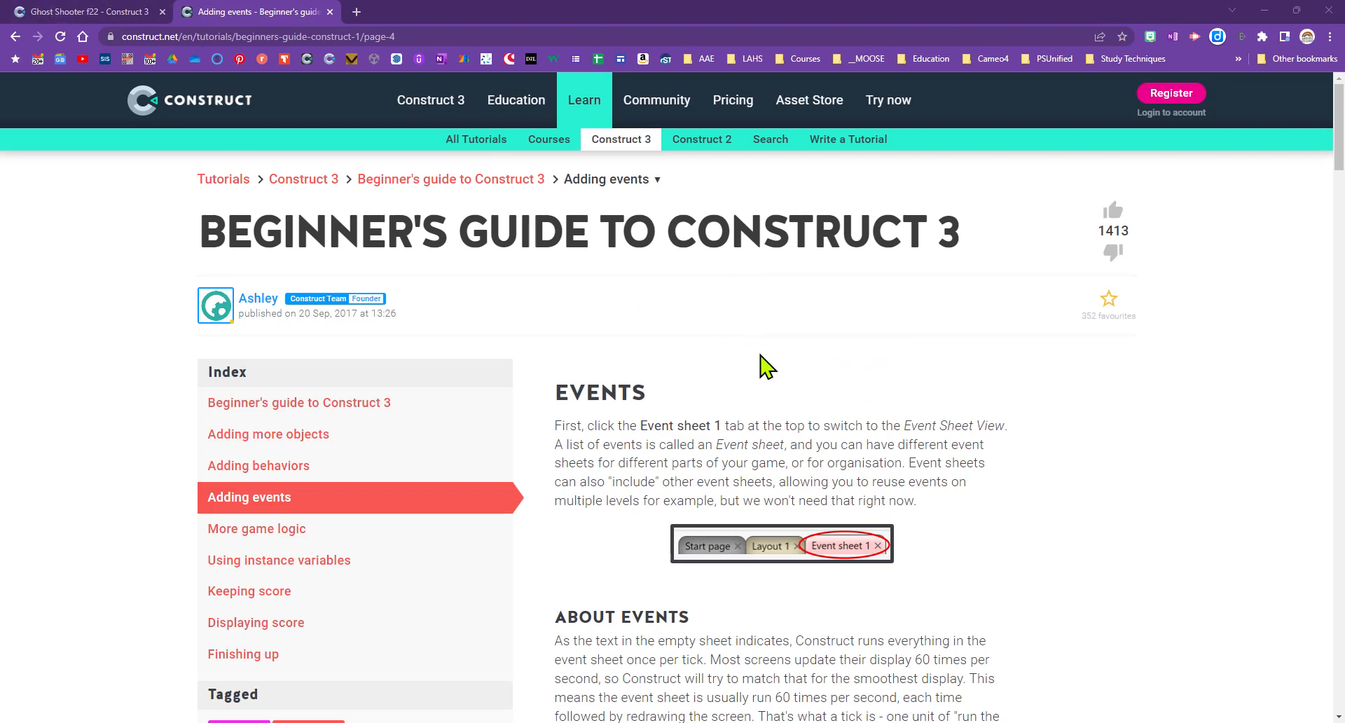
Read the tutorial's explanation of events, ticks, top-to-bottom order, and how conditions determine whether actions run.
scroll(767, 366, down, 3)
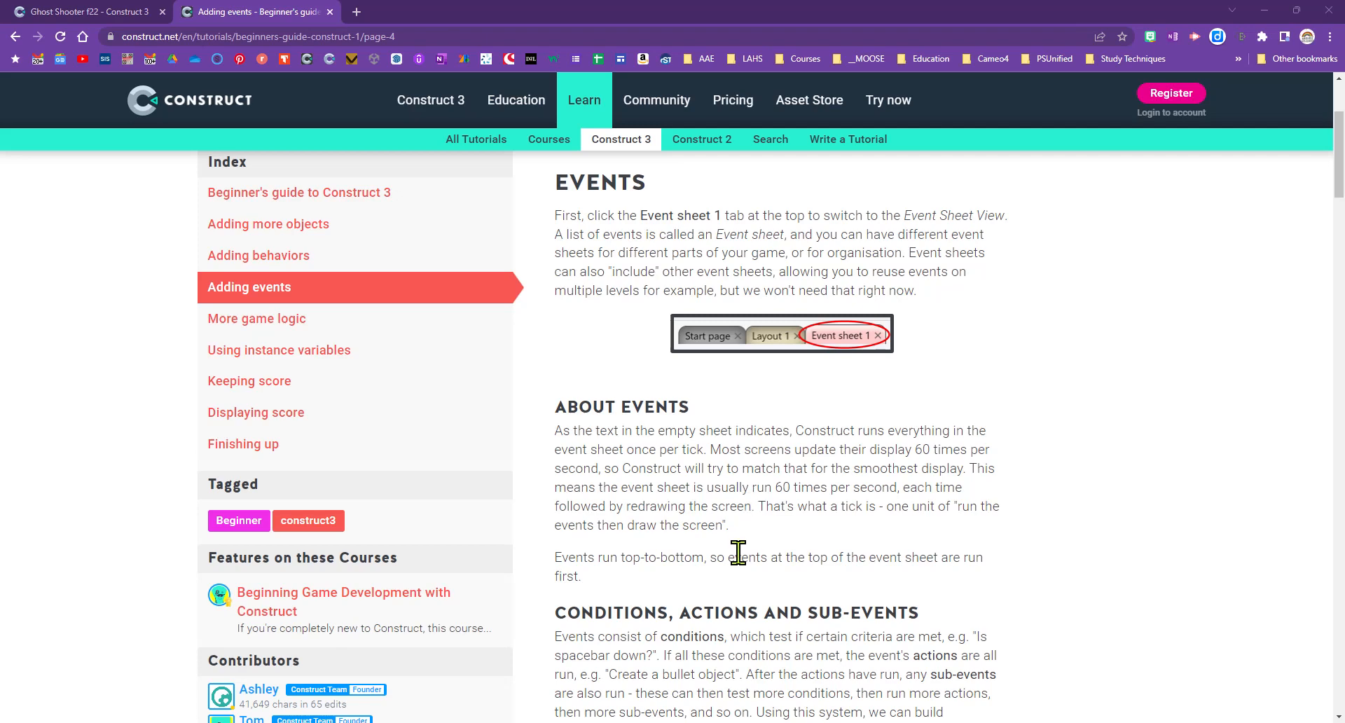
scroll(739, 552, down, 1)
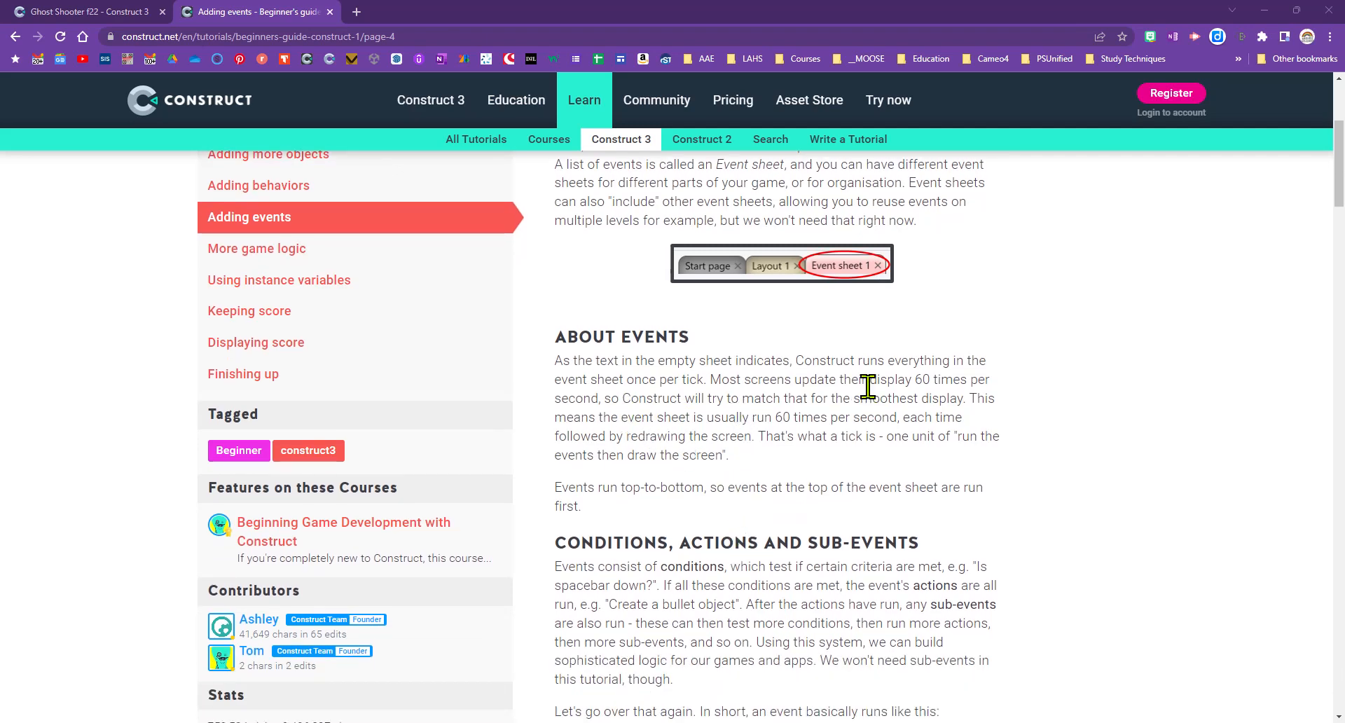
drag(899, 382, 978, 382)
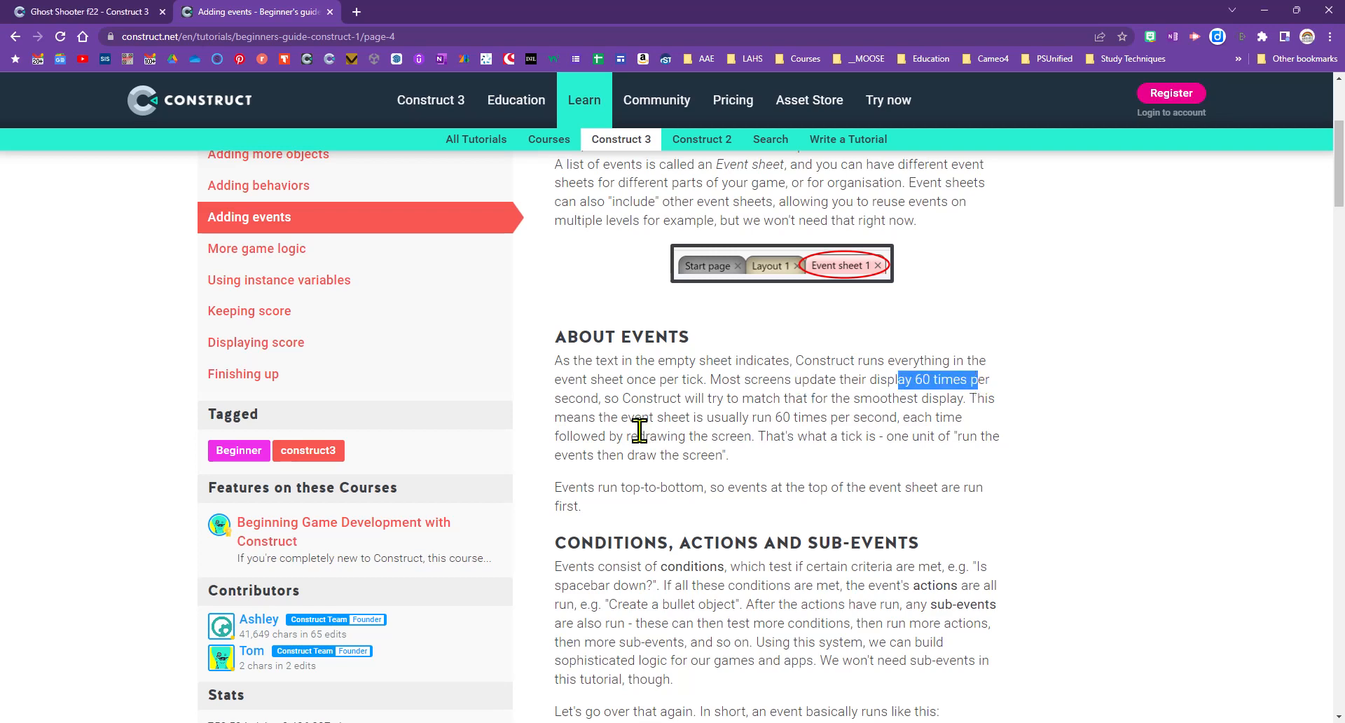
scroll(733, 518, down, 1)
scroll(734, 518, down, 4)
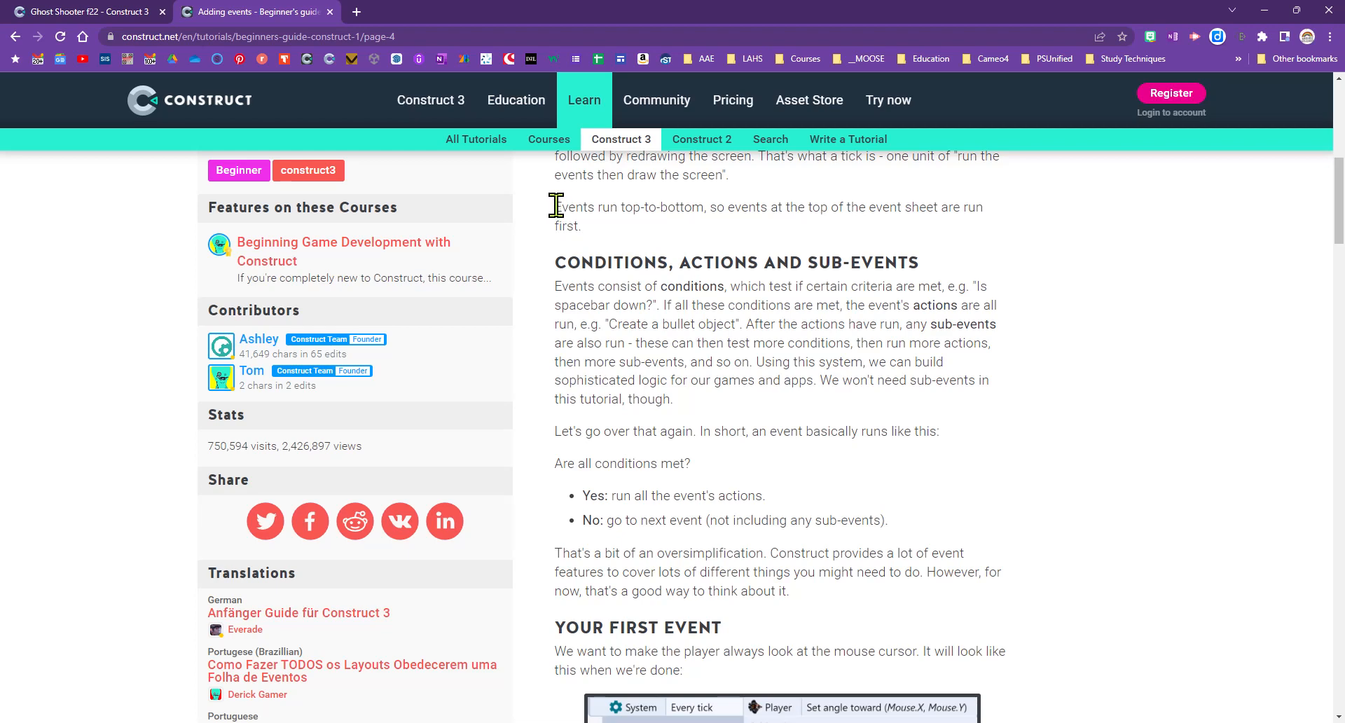
drag(554, 207, 1027, 242)
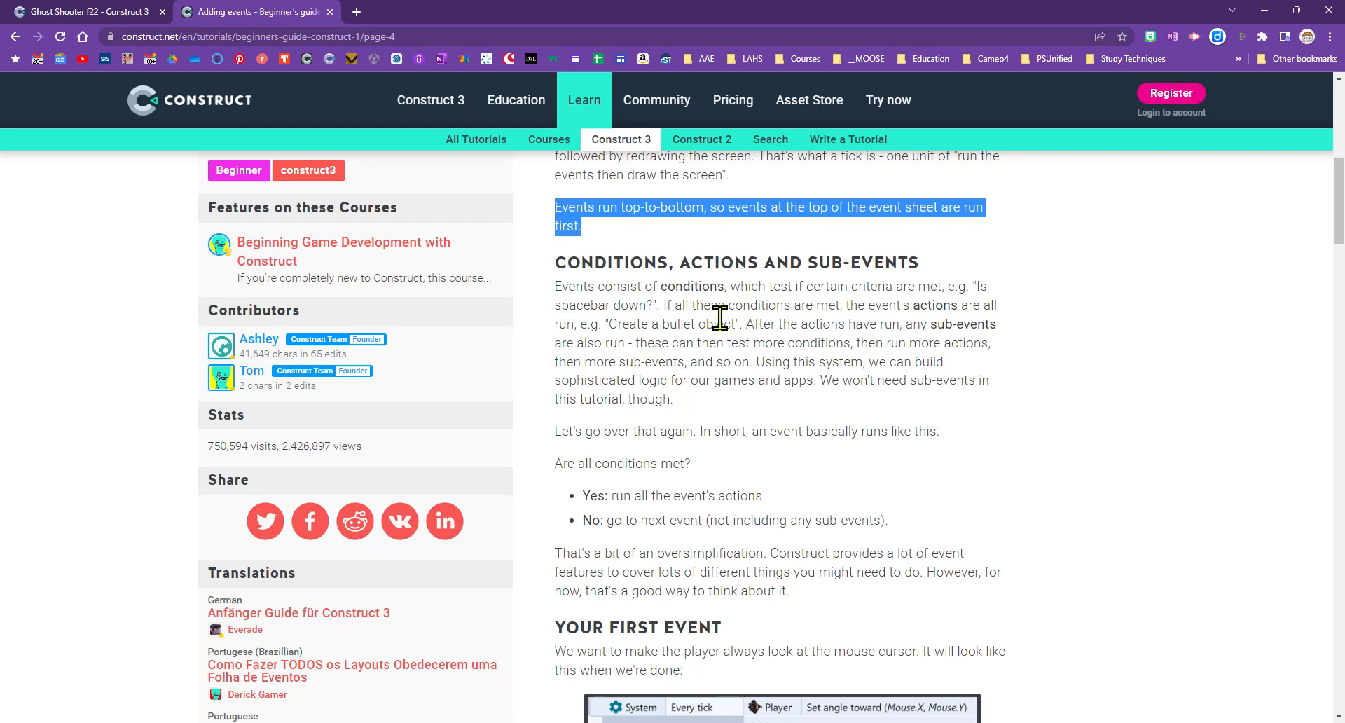
scroll(753, 487, down, 1)
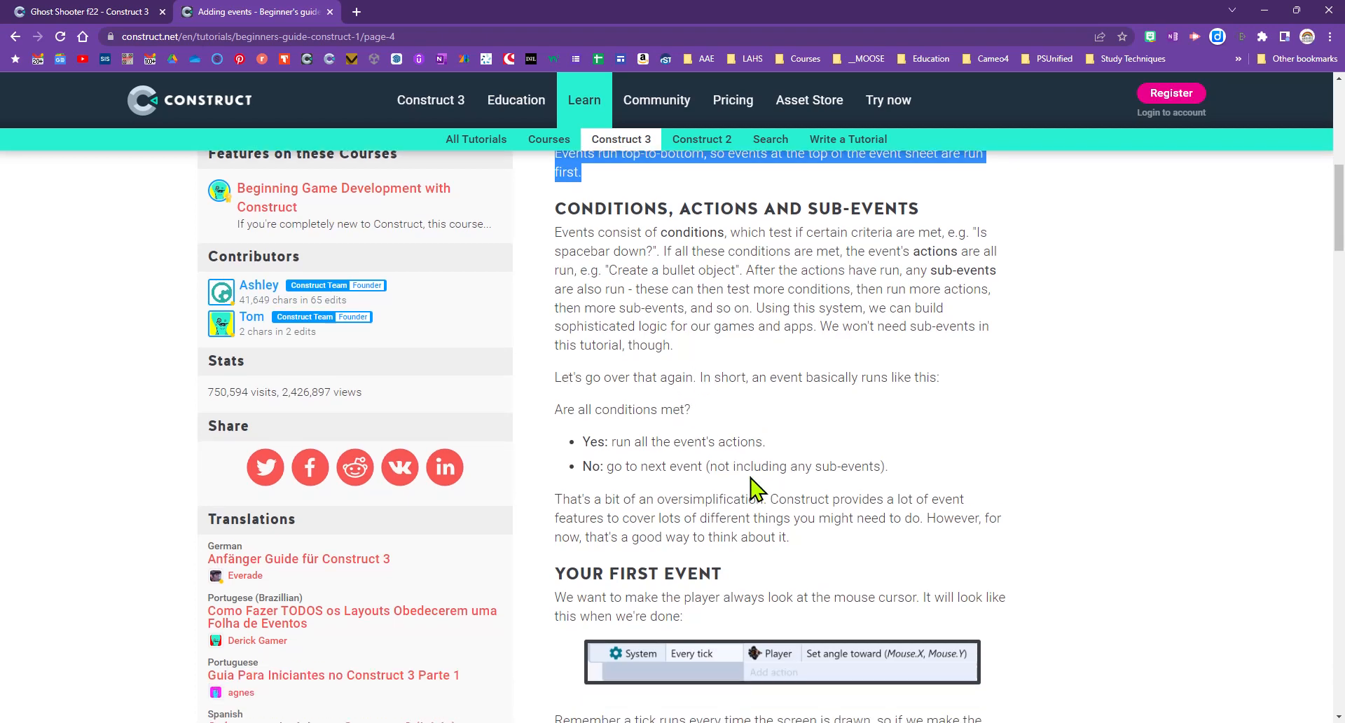
scroll(753, 487, down, 2)
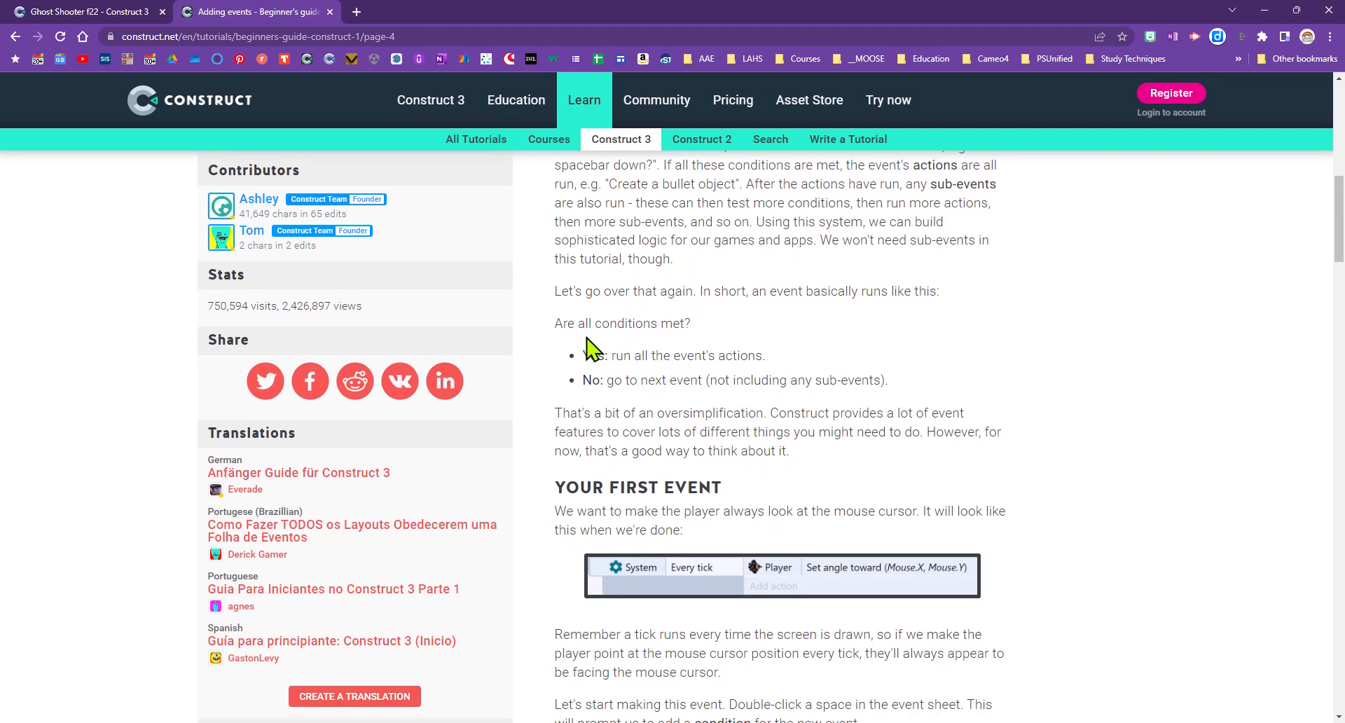
drag(561, 323, 692, 323)
drag(615, 357, 823, 375)
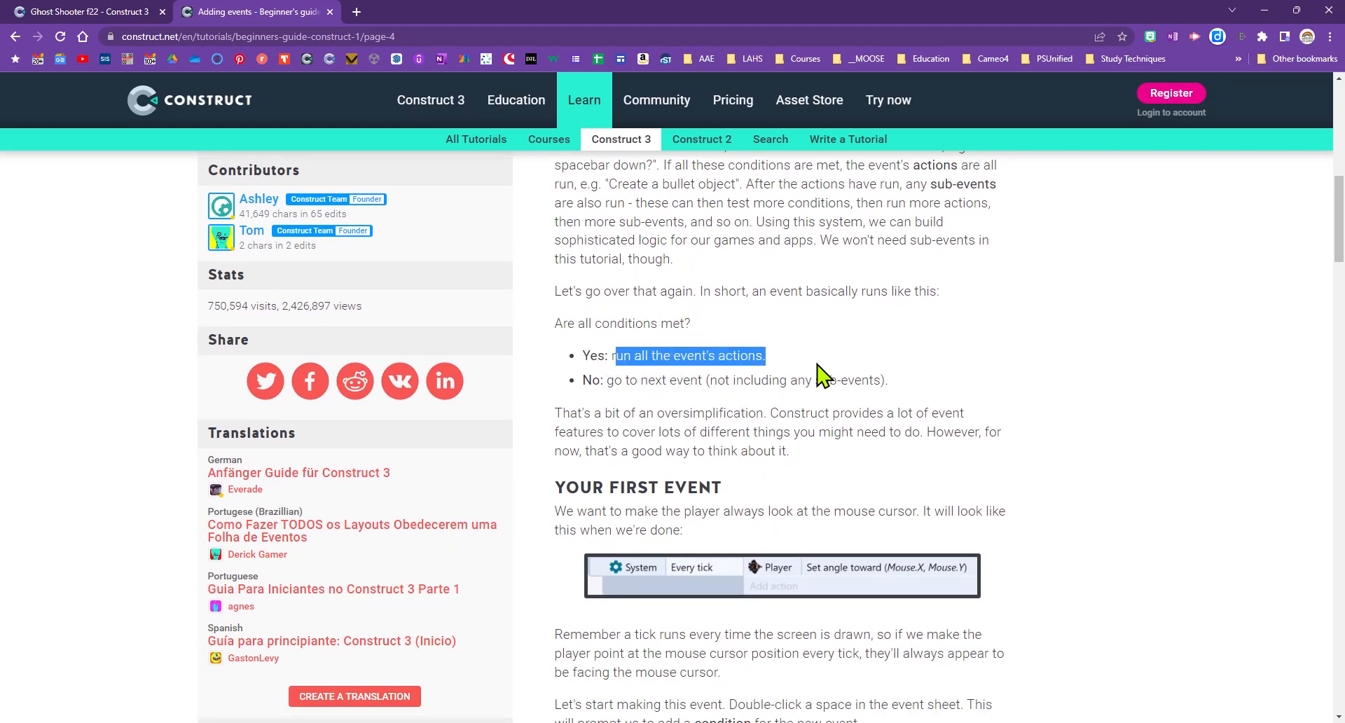
drag(621, 380, 959, 398)
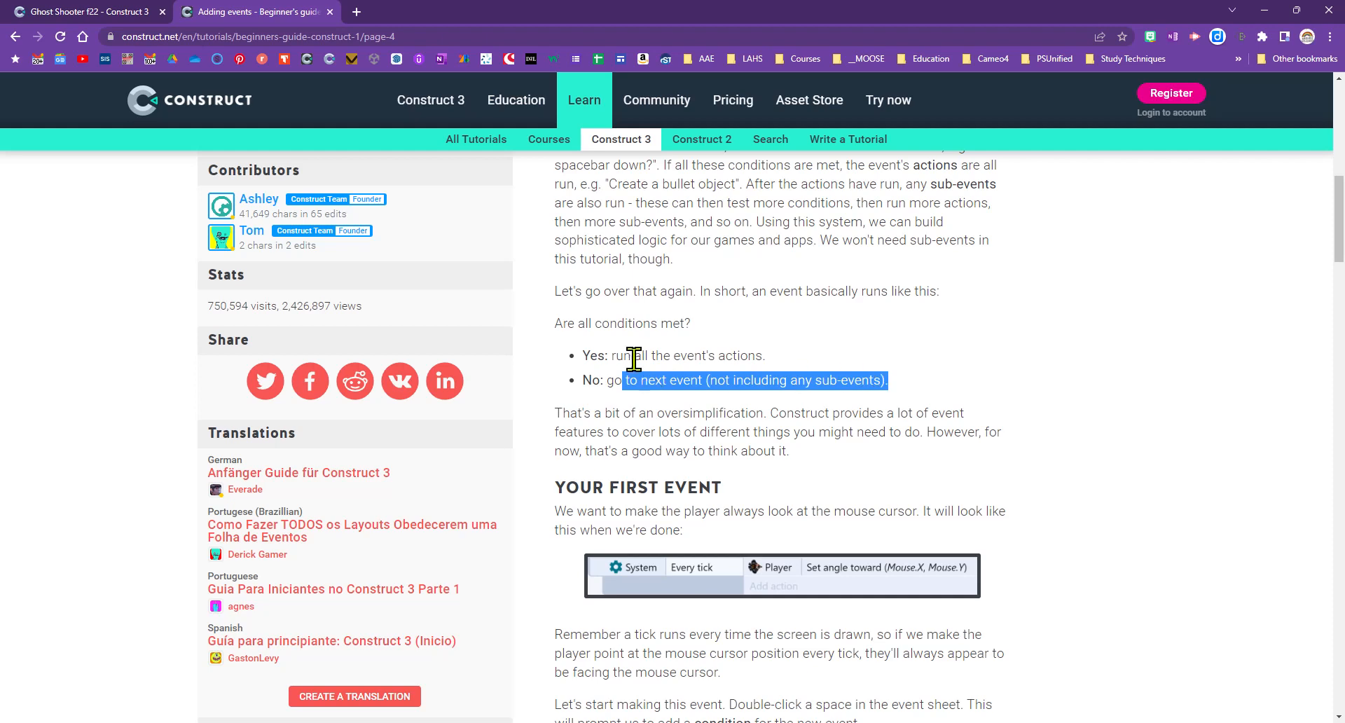
drag(563, 323, 742, 331)
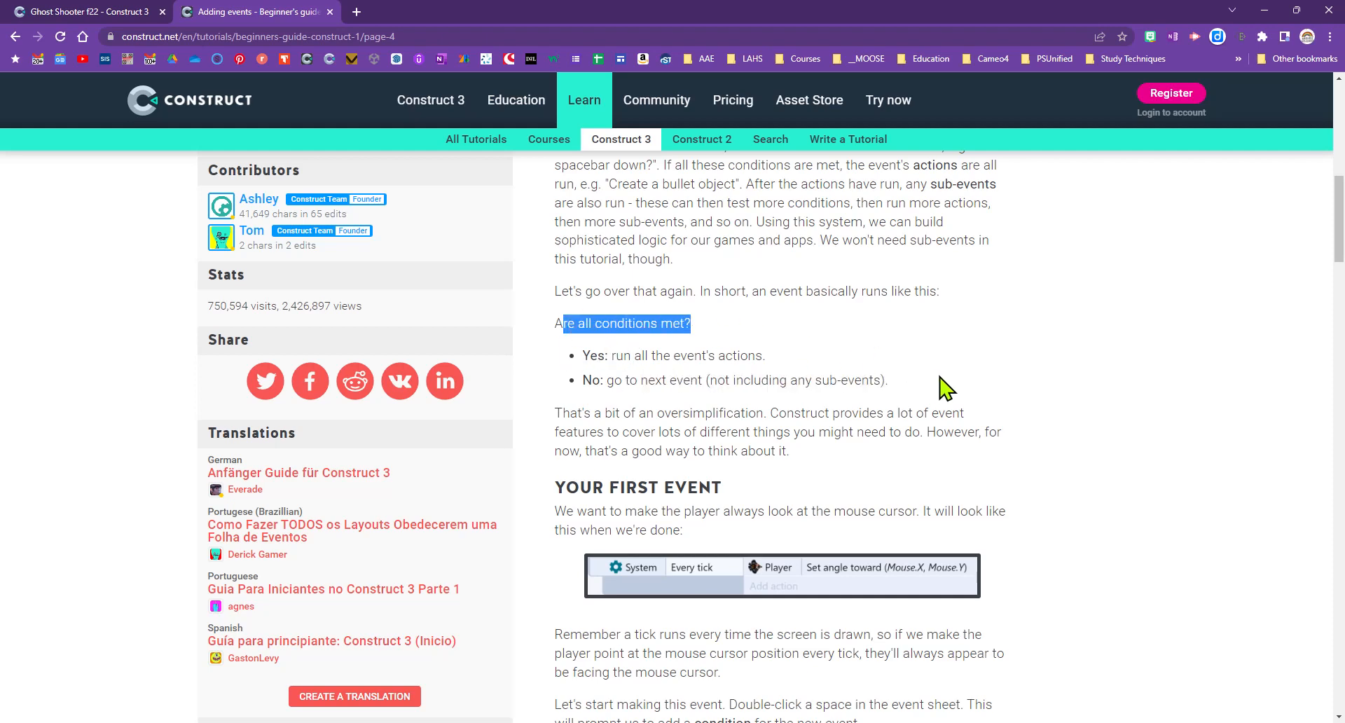
Examine the first event example, review how often the event sheet runs, and check how to add a condition.
scroll(1114, 442, down, 3)
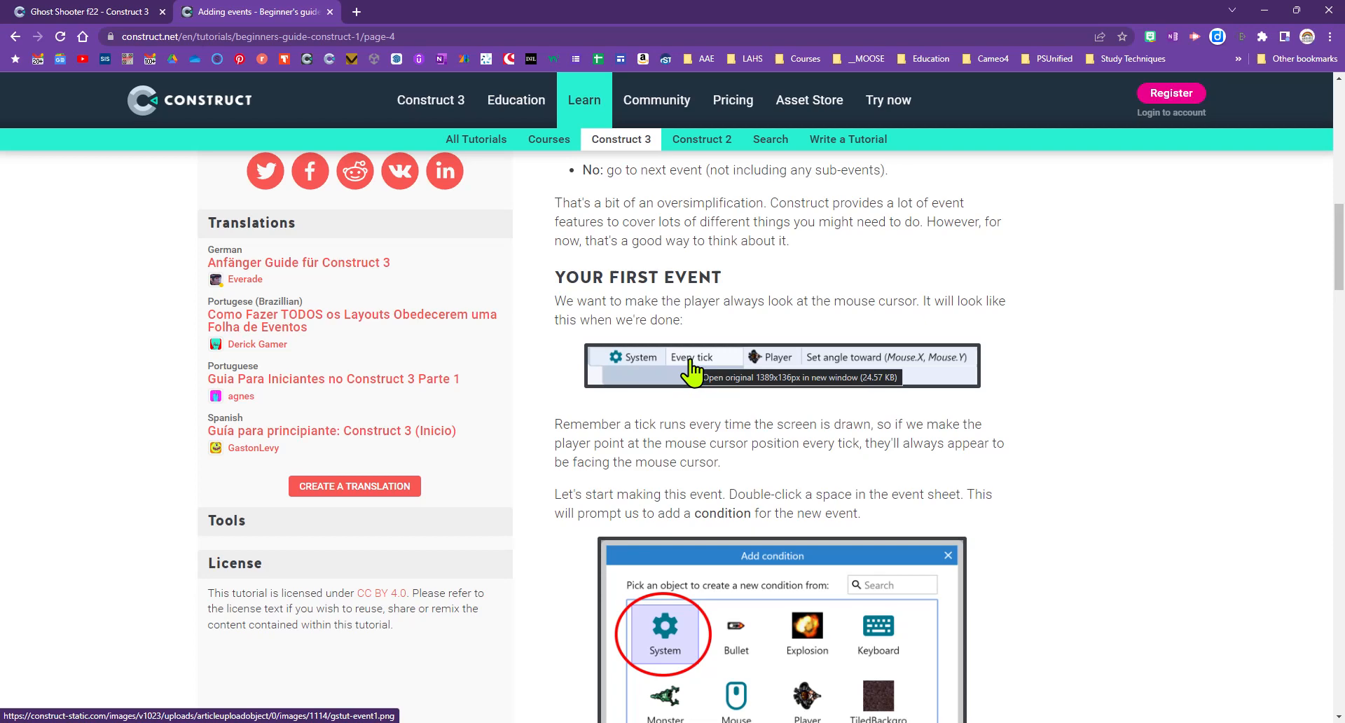
scroll(694, 372, up, 8)
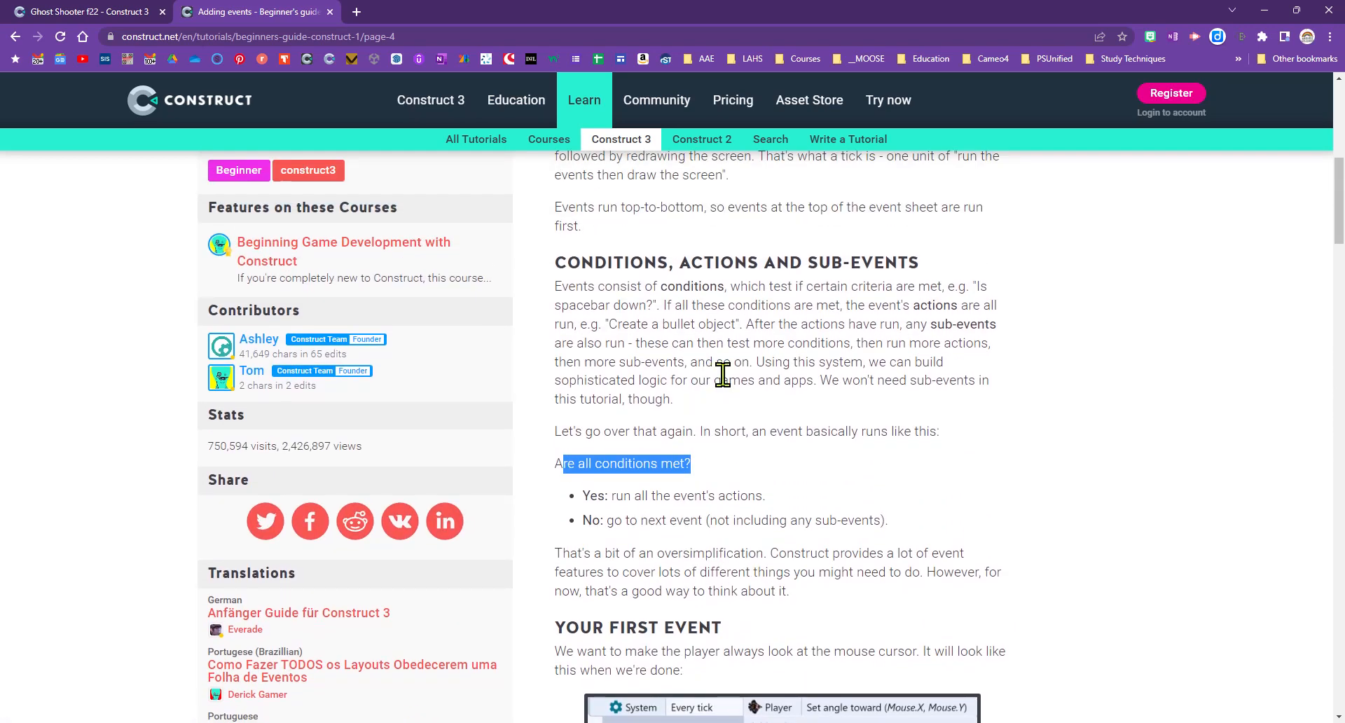
scroll(811, 375, up, 1)
drag(755, 416, 899, 418)
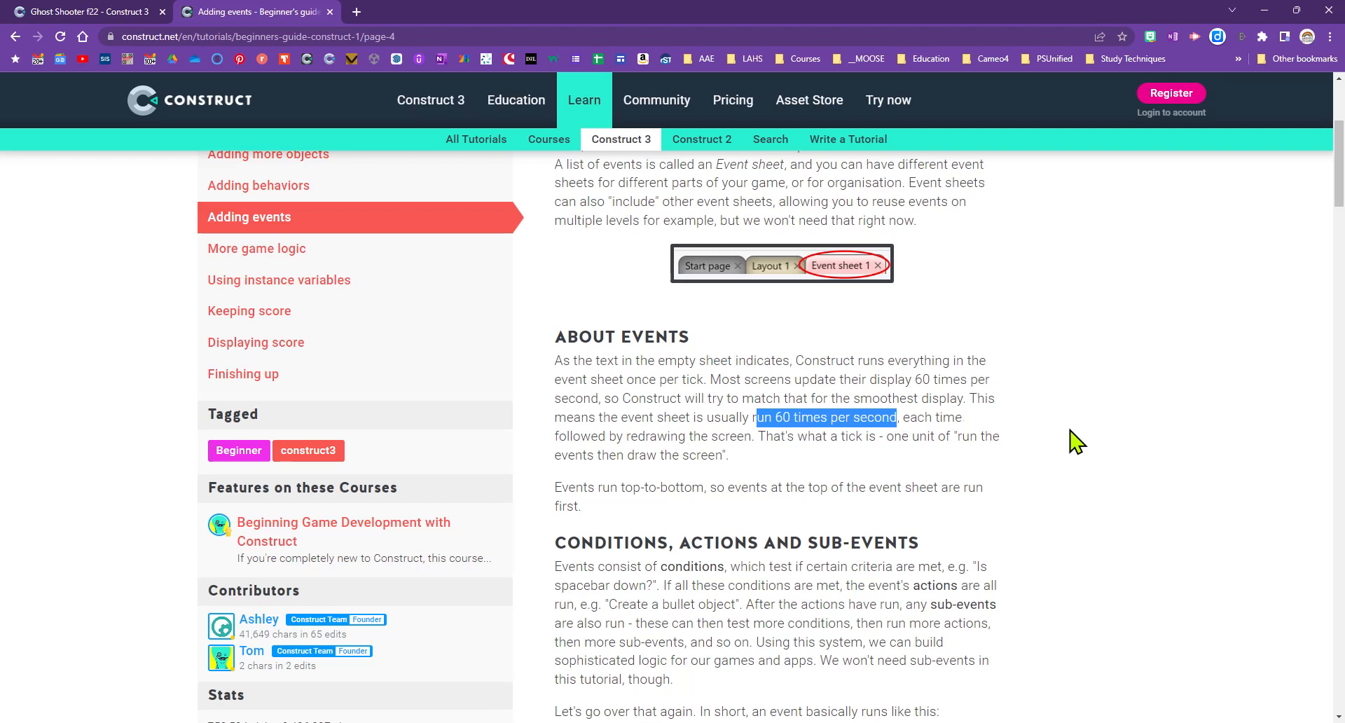
scroll(1075, 443, down, 9)
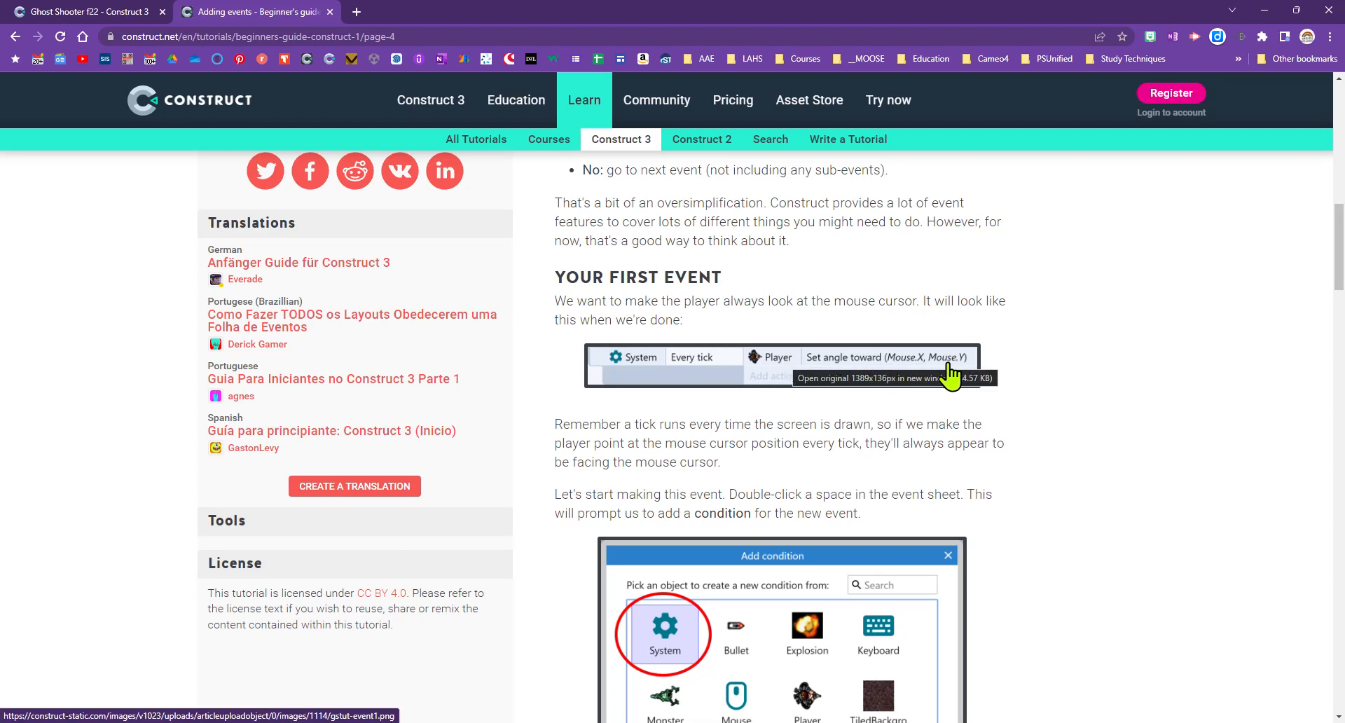
scroll(918, 445, down, 3)
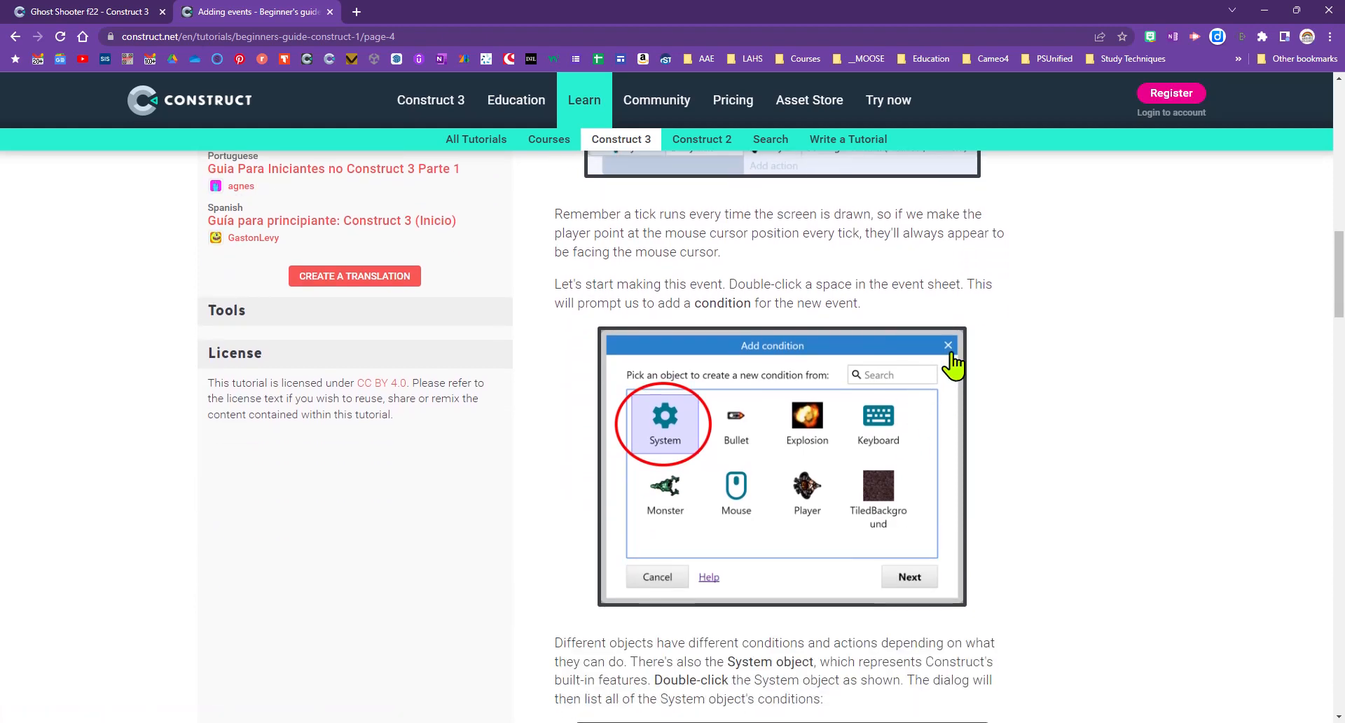
Switch to the Ghost Shooter project in the Construct 3 editor and open Event sheet 1.
click(80, 15)
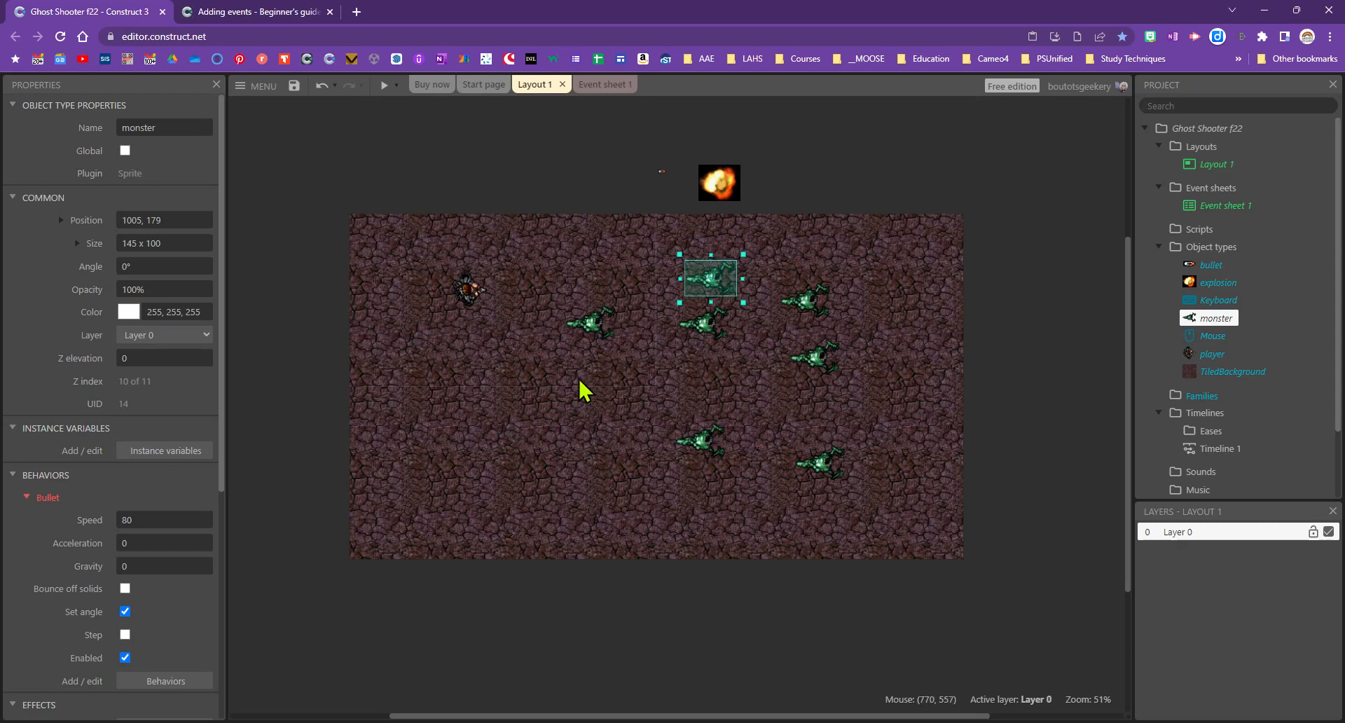
double_click(596, 455)
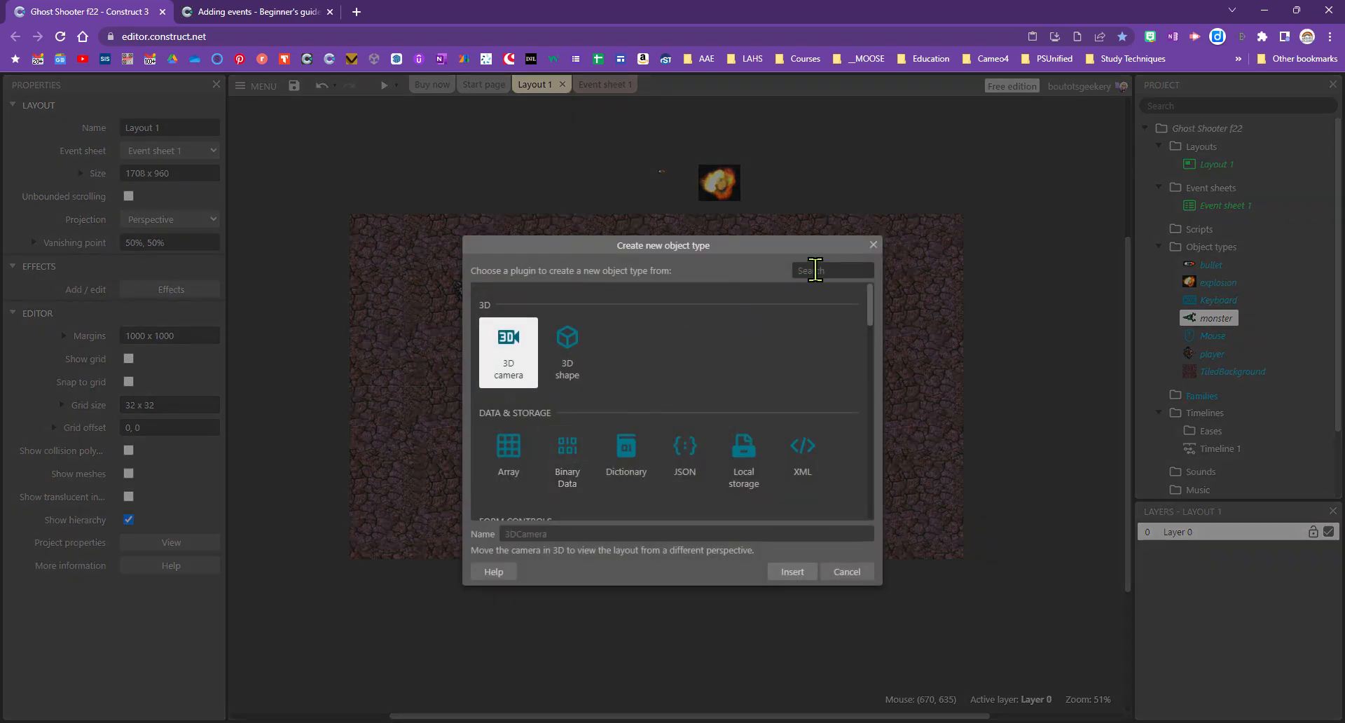
click(872, 245)
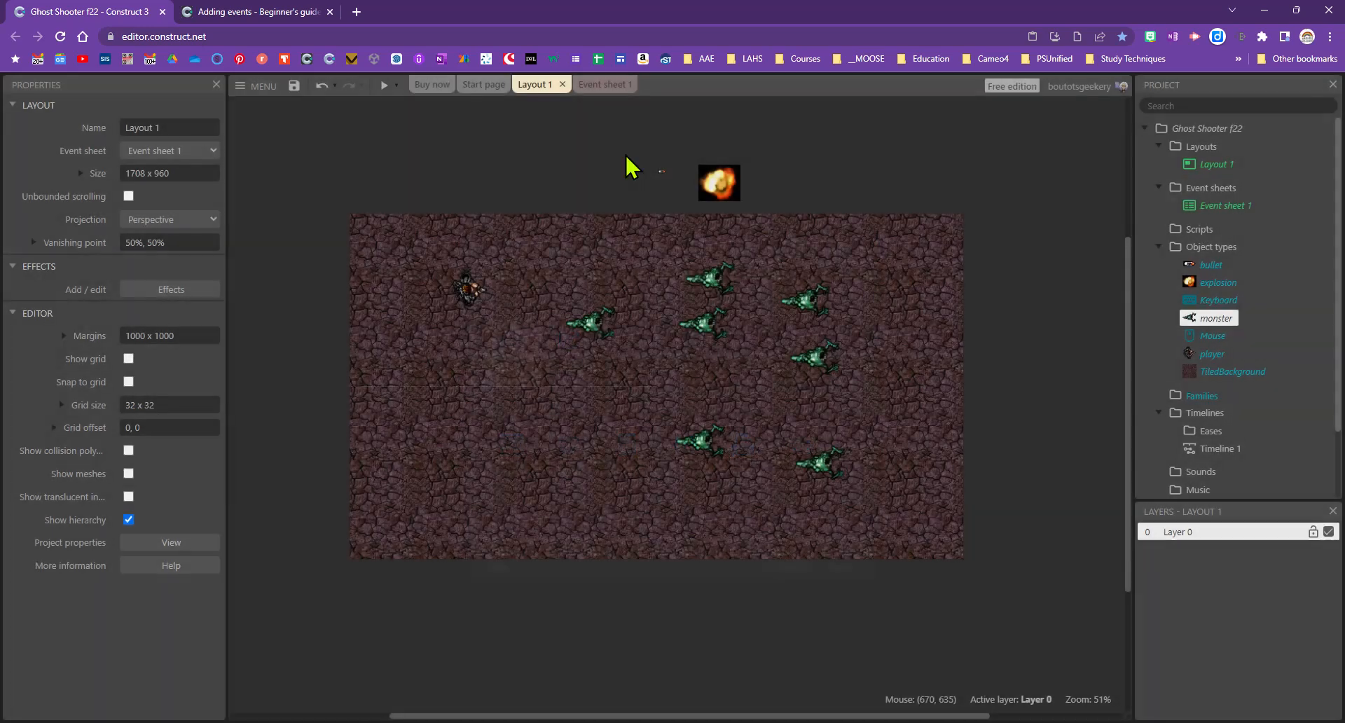
click(603, 85)
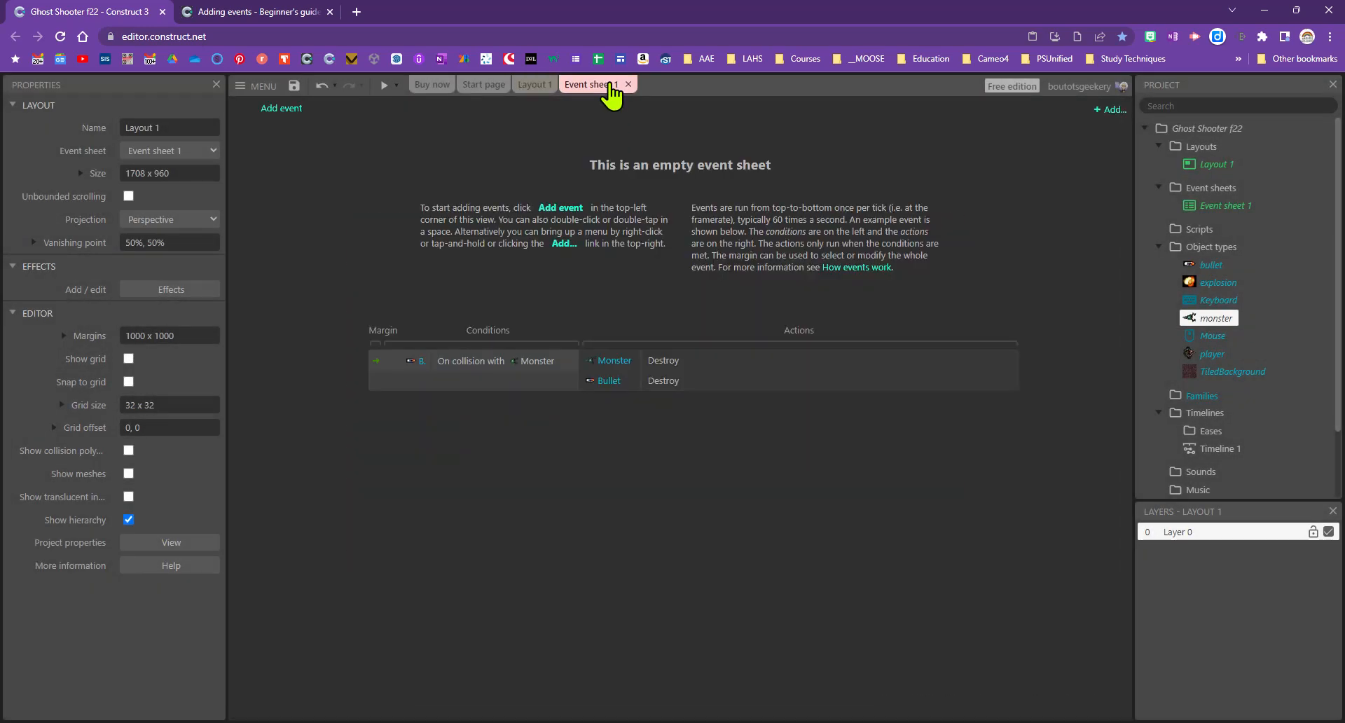
Add a new event to the empty event sheet with the System condition Every tick.
double_click(498, 520)
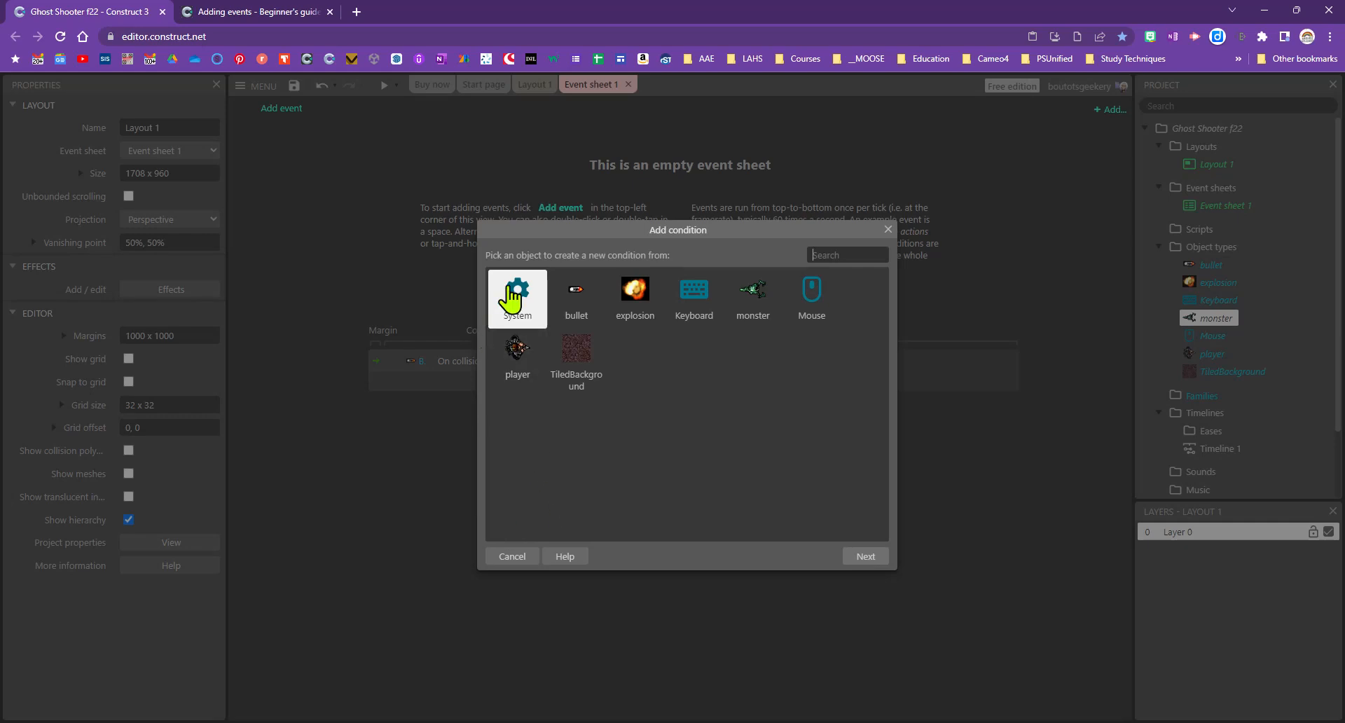
click(865, 556)
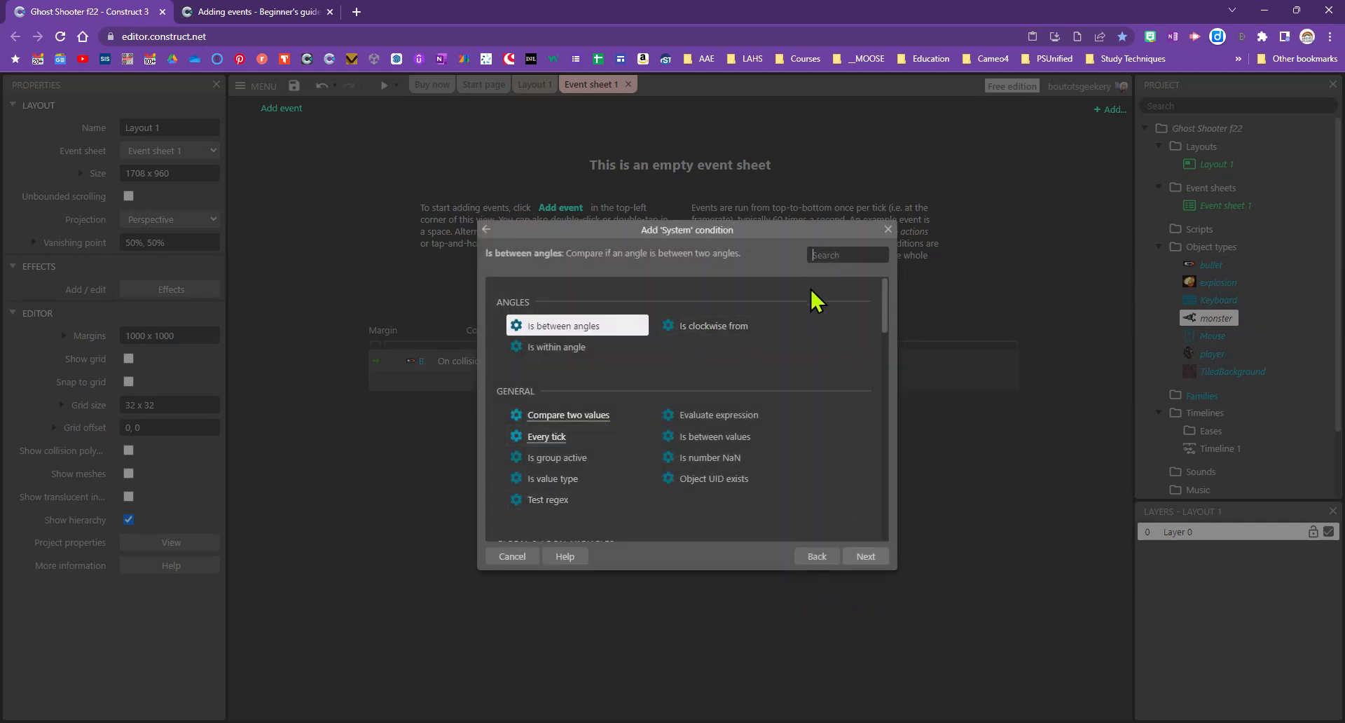
text(tic)
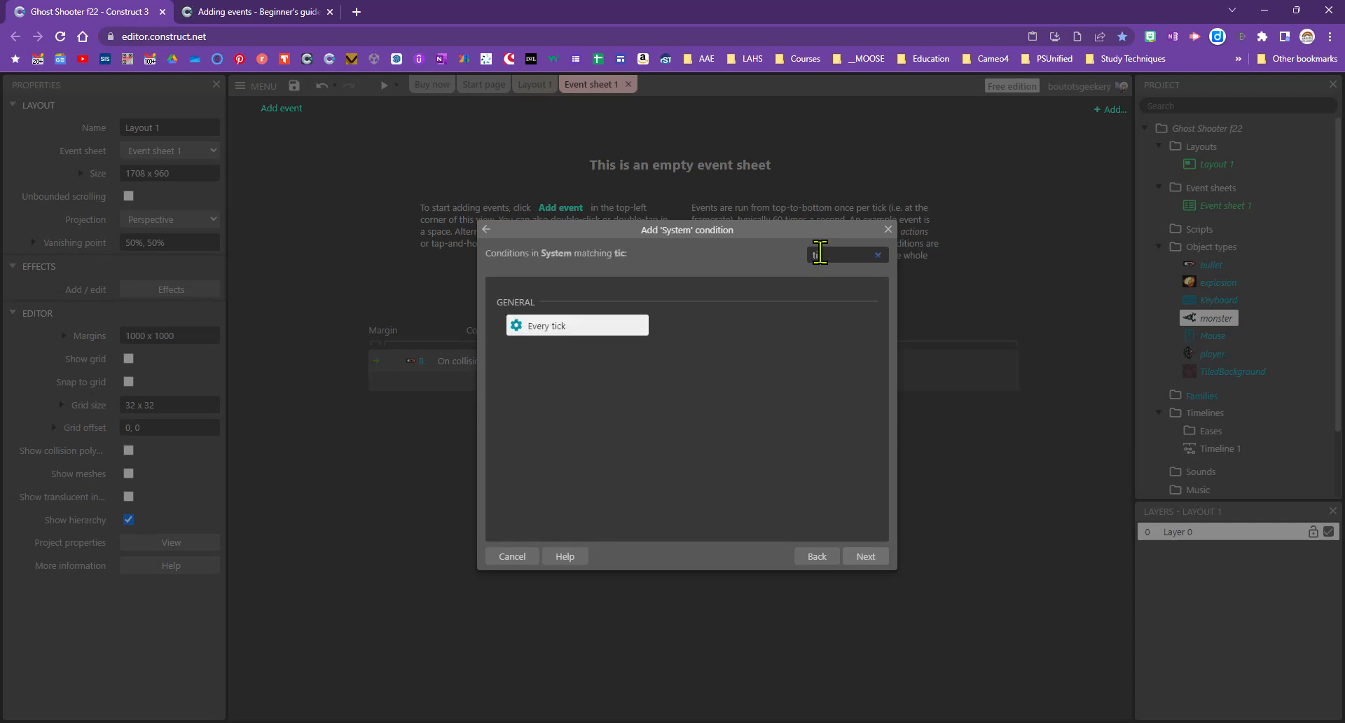
key(Return)
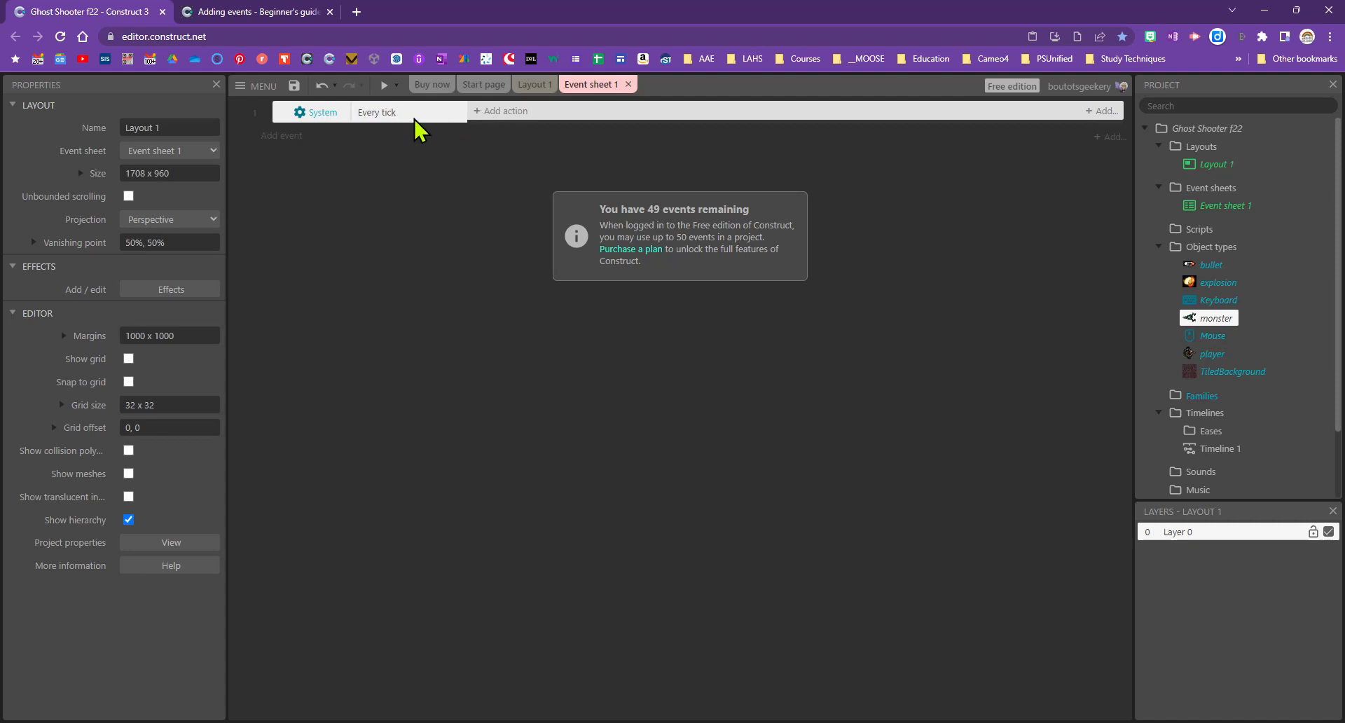
Add a player action to the Every tick event, choosing Set angle toward position.
click(484, 113)
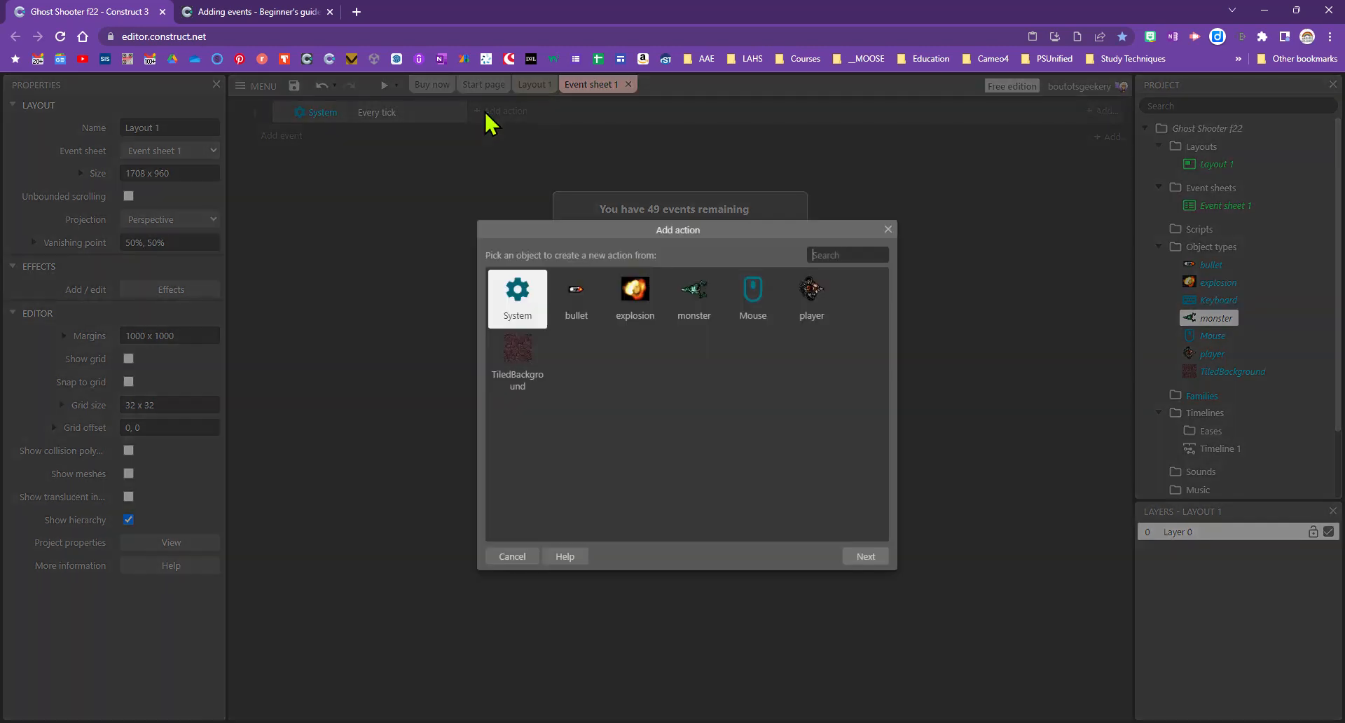
click(805, 300)
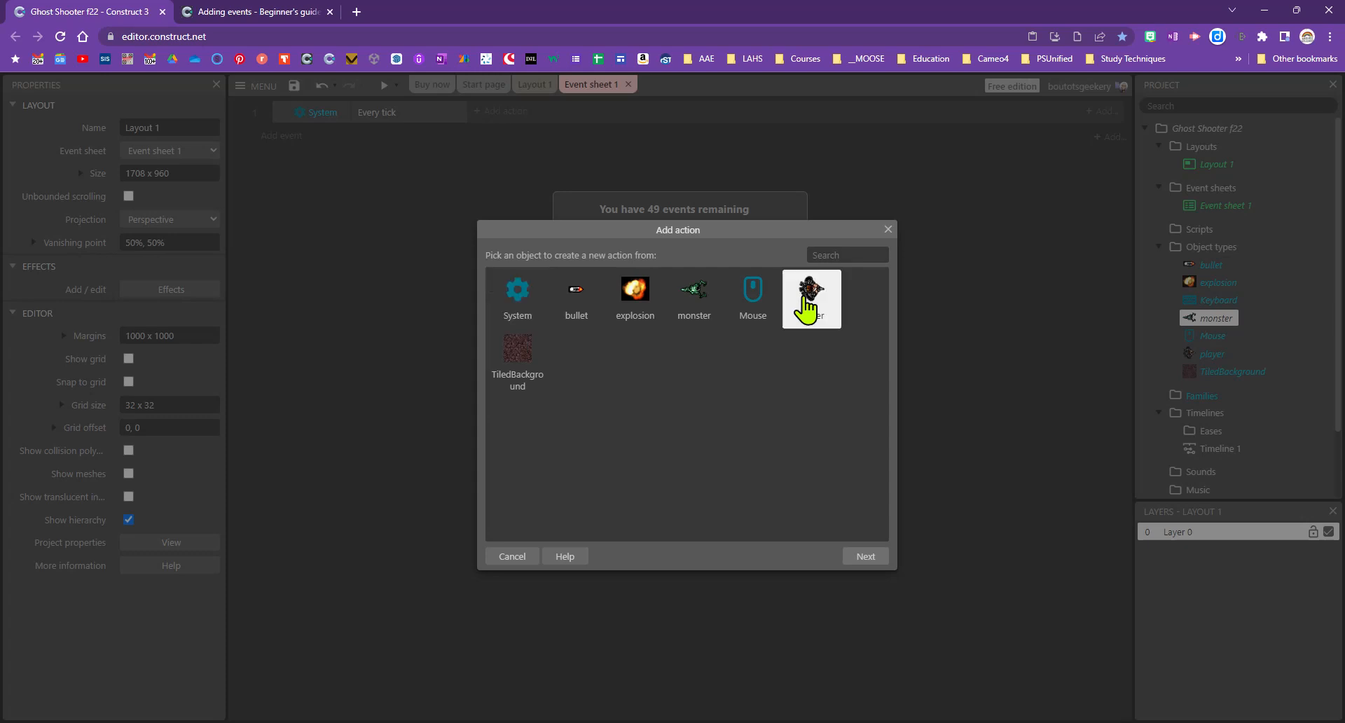
double_click(805, 309)
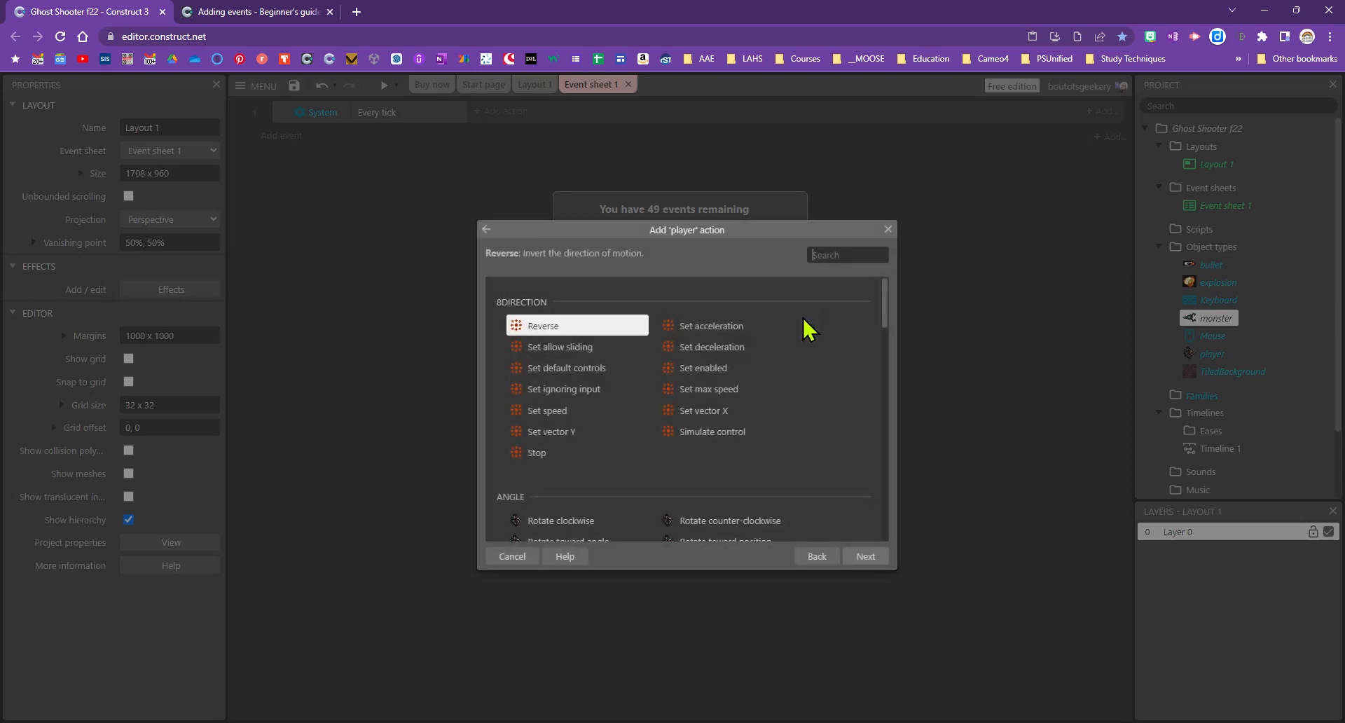
click(818, 253)
text(ang)
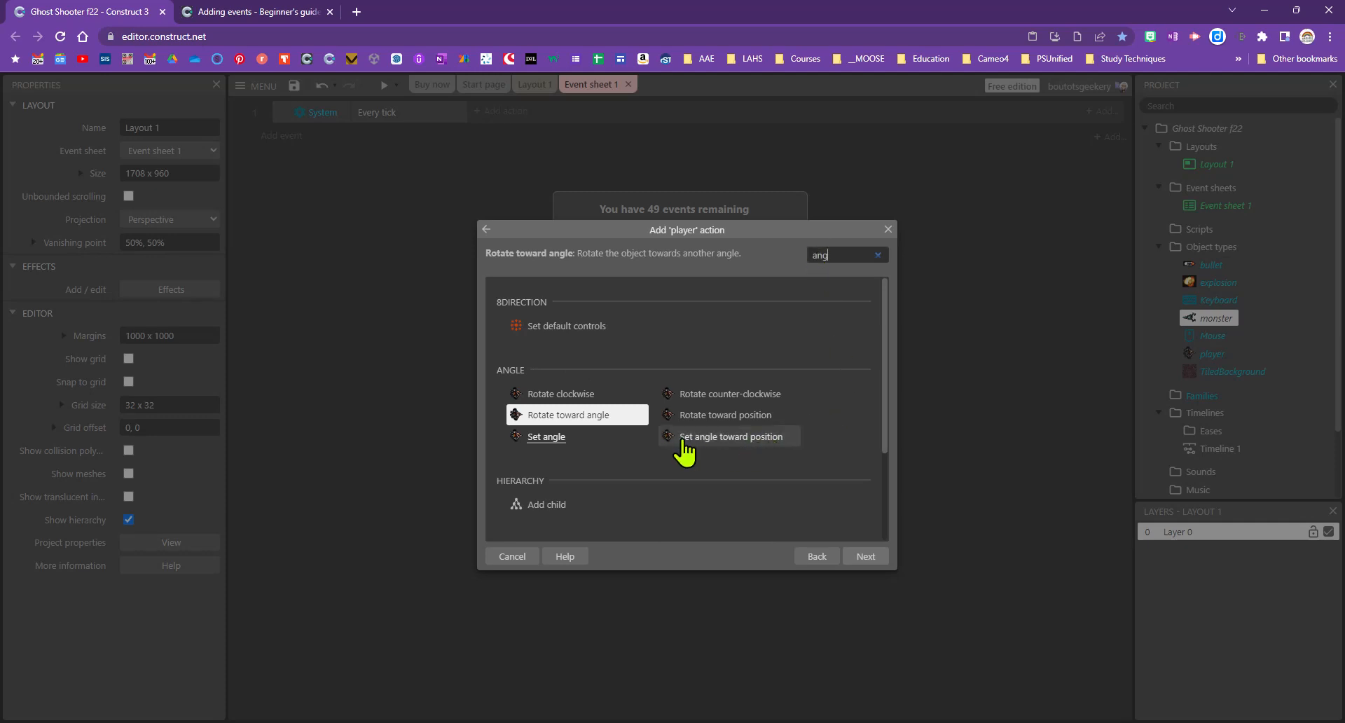
click(755, 439)
double_click(754, 439)
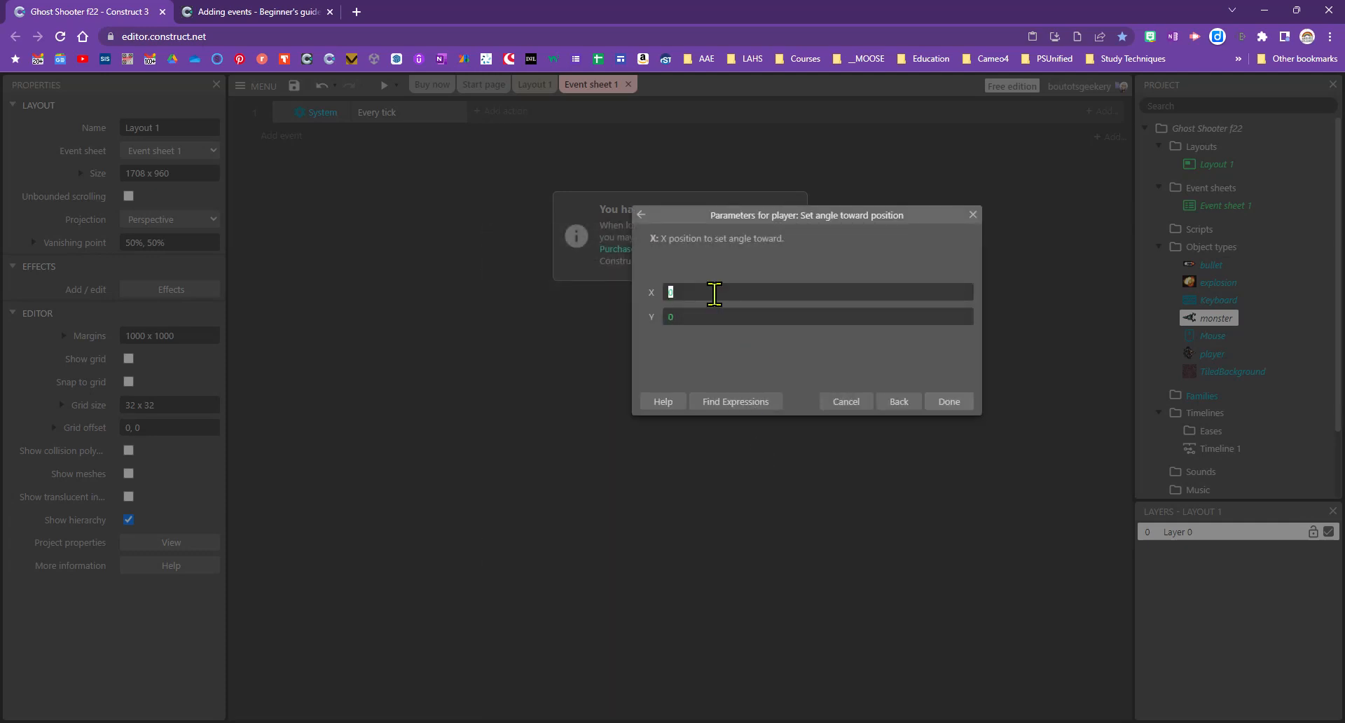
Set the action's target position to X Mouse.X and Y Mouse.Y, and finish the action.
text(Mouse.X)
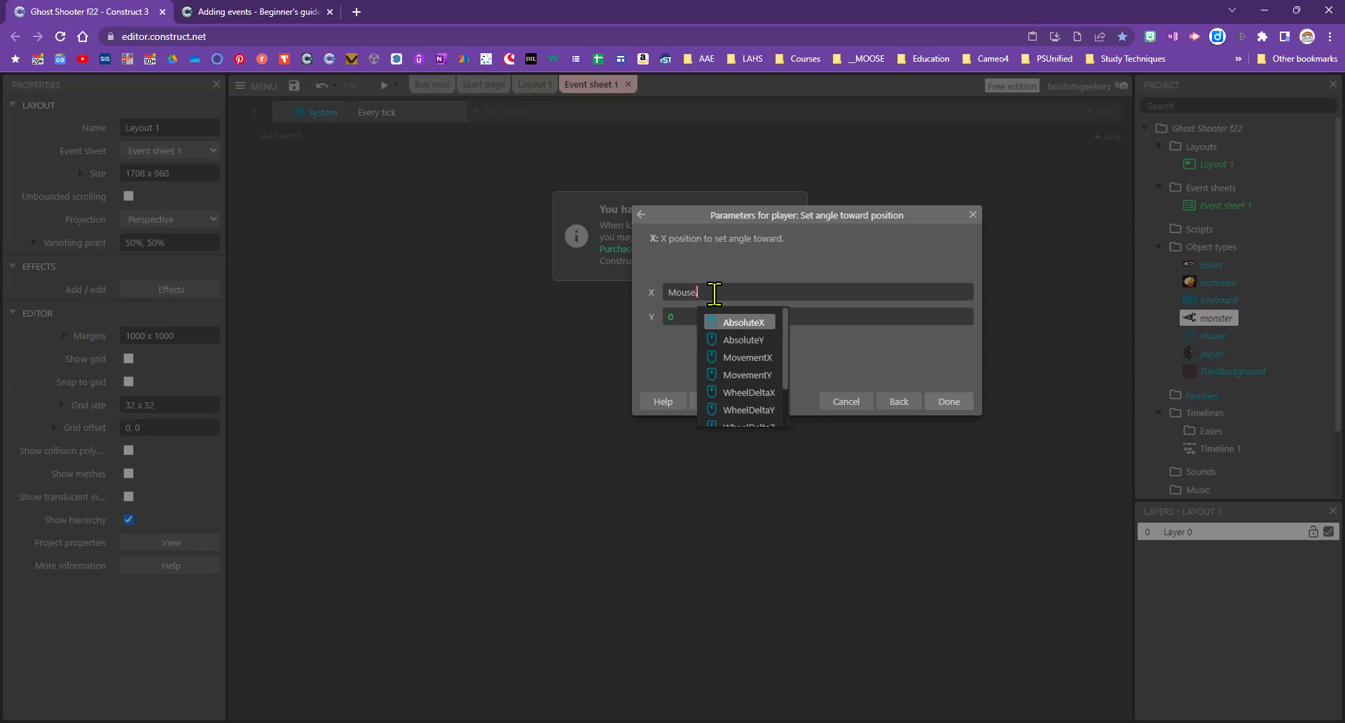
key(Tab)
key(Tab)
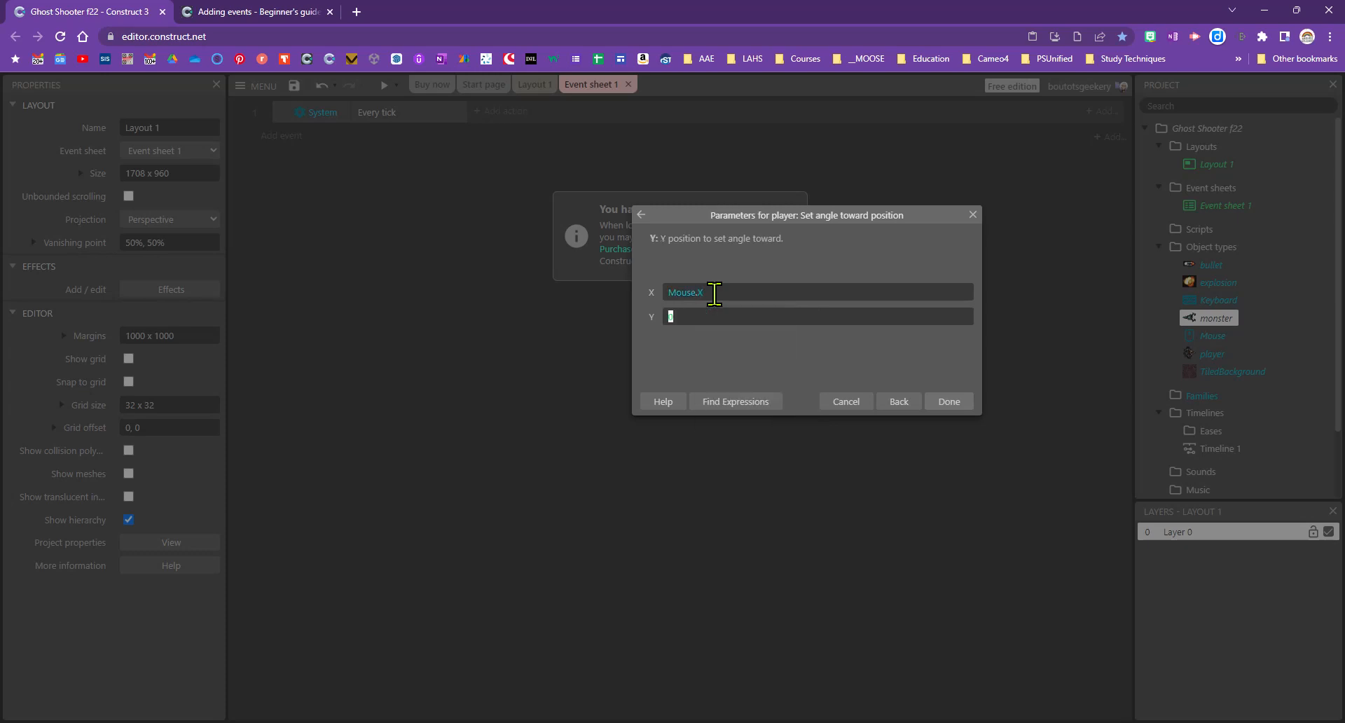
text(mouse)
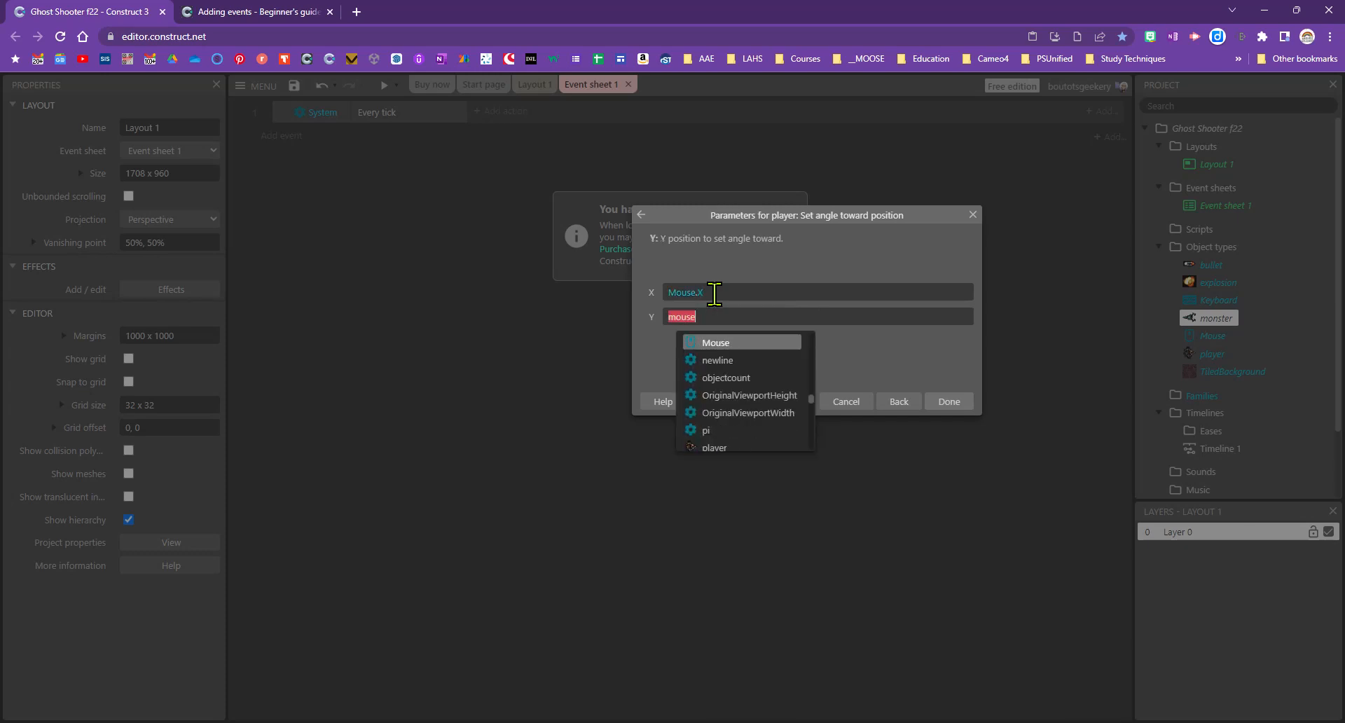
text(.y)
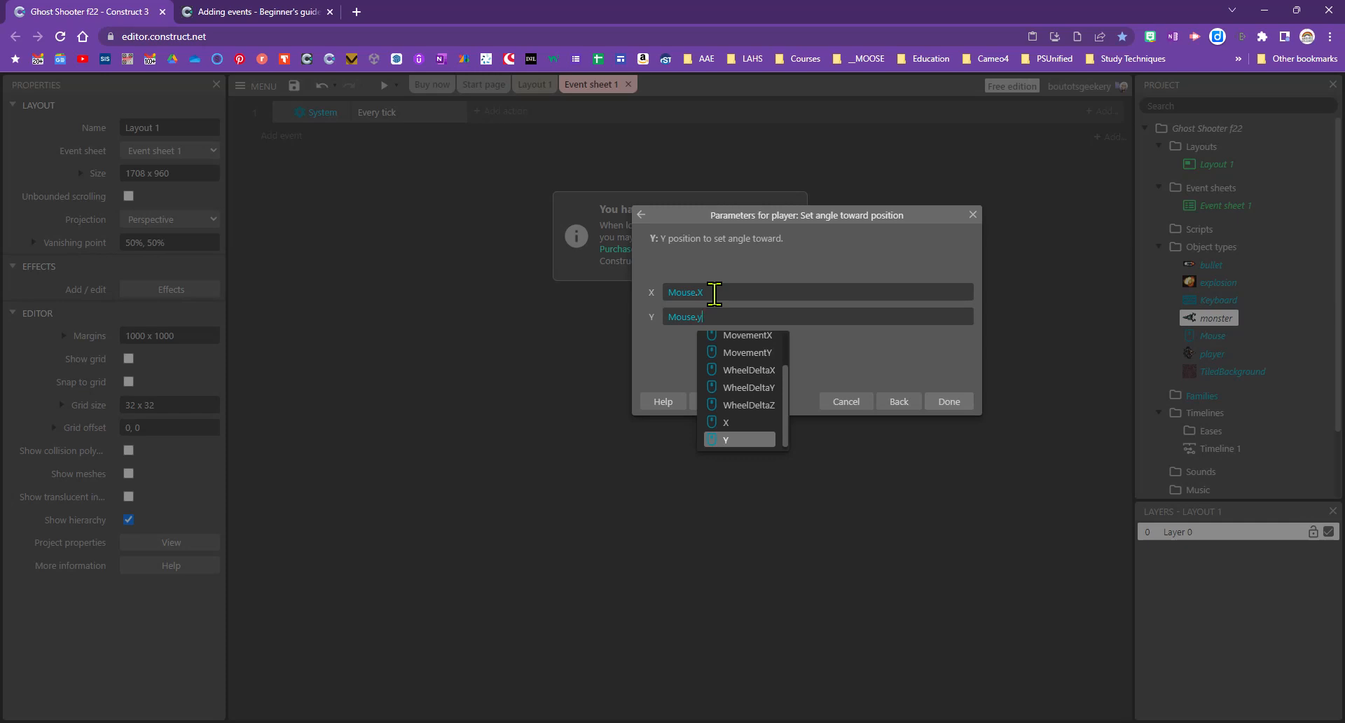
key(Tab)
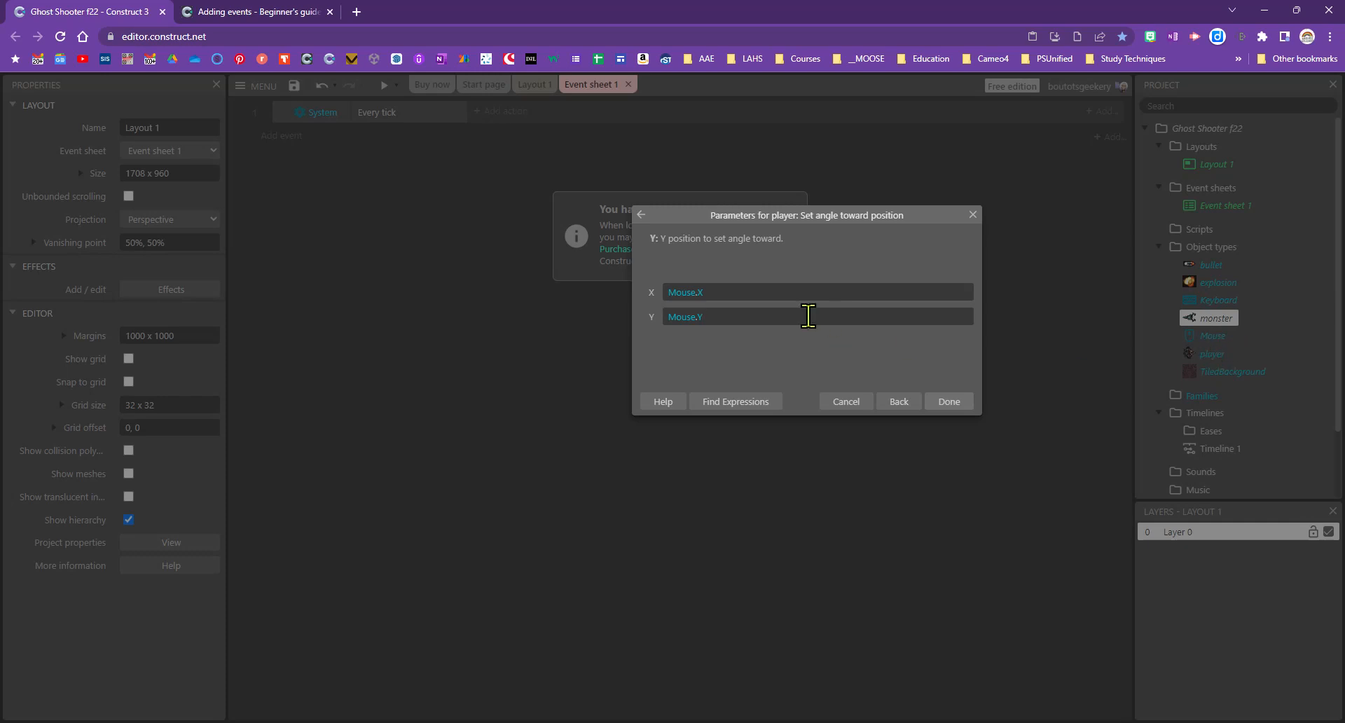
click(701, 292)
key(BackSpace)
text(X)
click(942, 402)
Switch to the beginner's guide and review its instructions on the Every tick condition, the player's Set angle toward position action and its X and Y parameters.
click(271, 17)
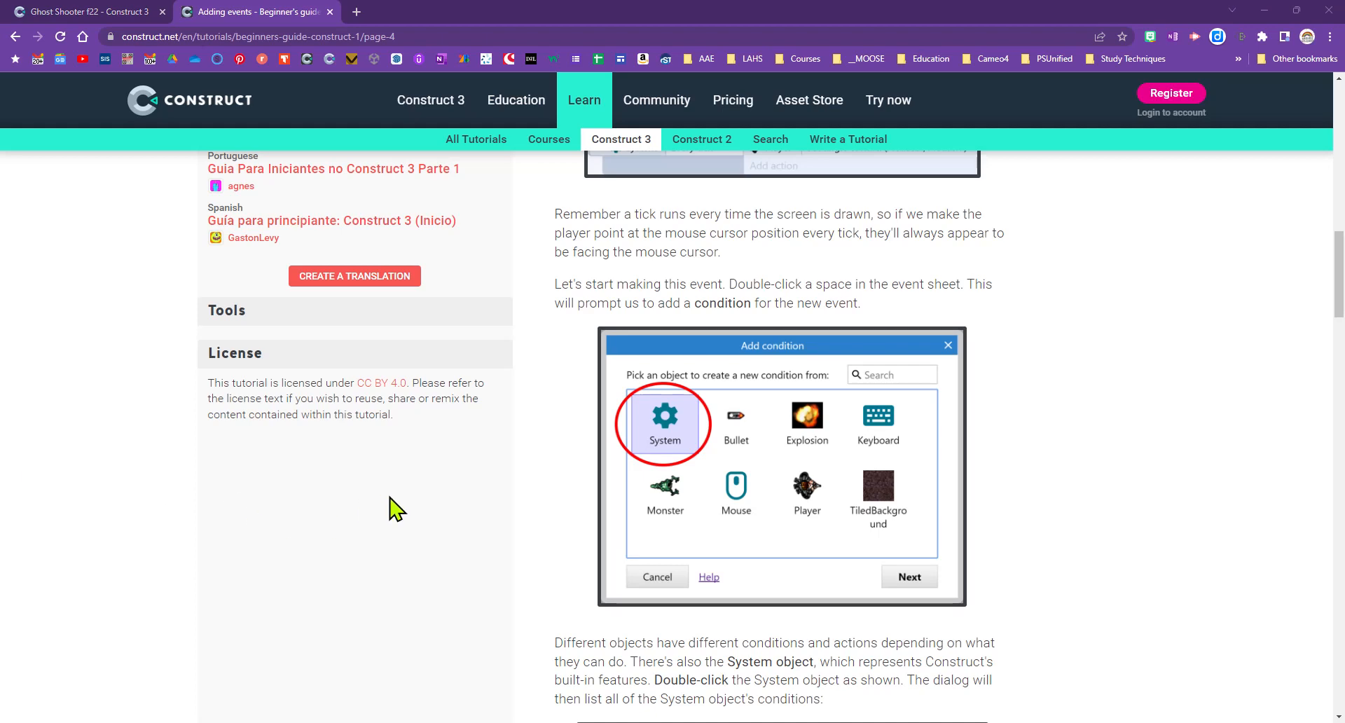
scroll(397, 509, down, 8)
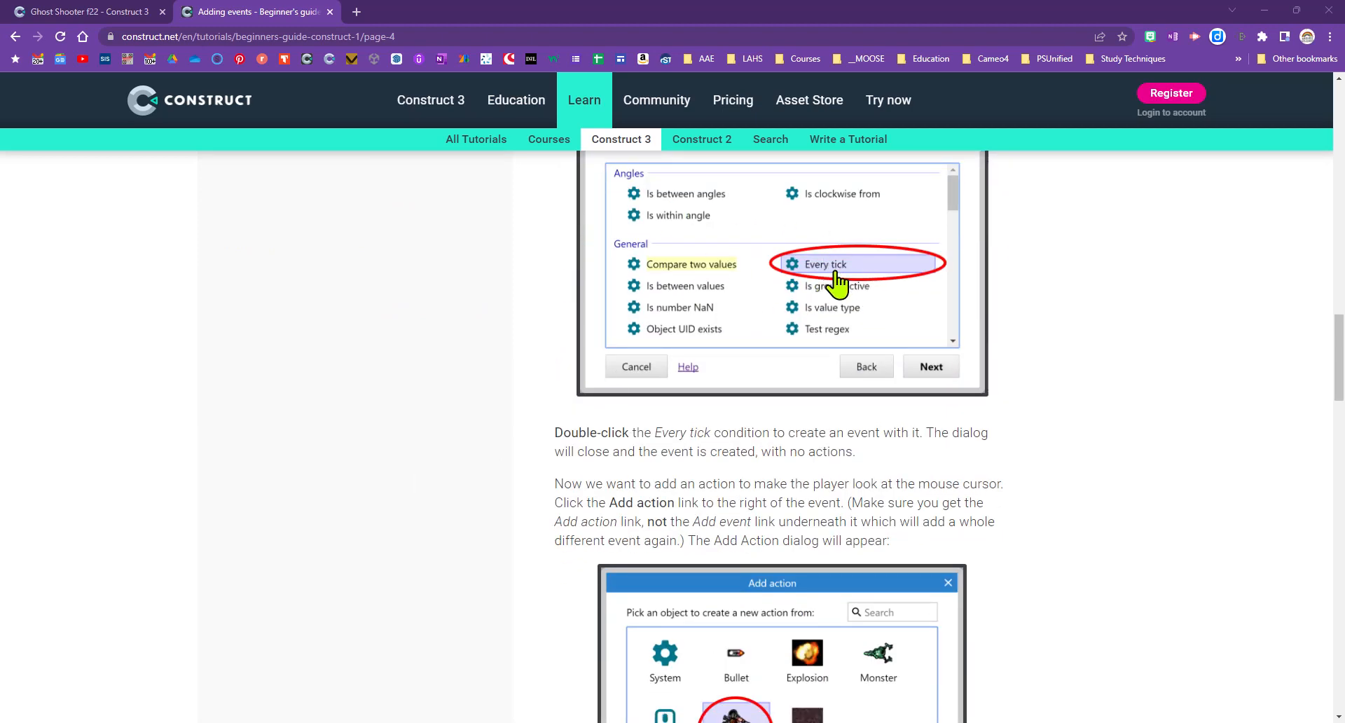
scroll(685, 369, down, 2)
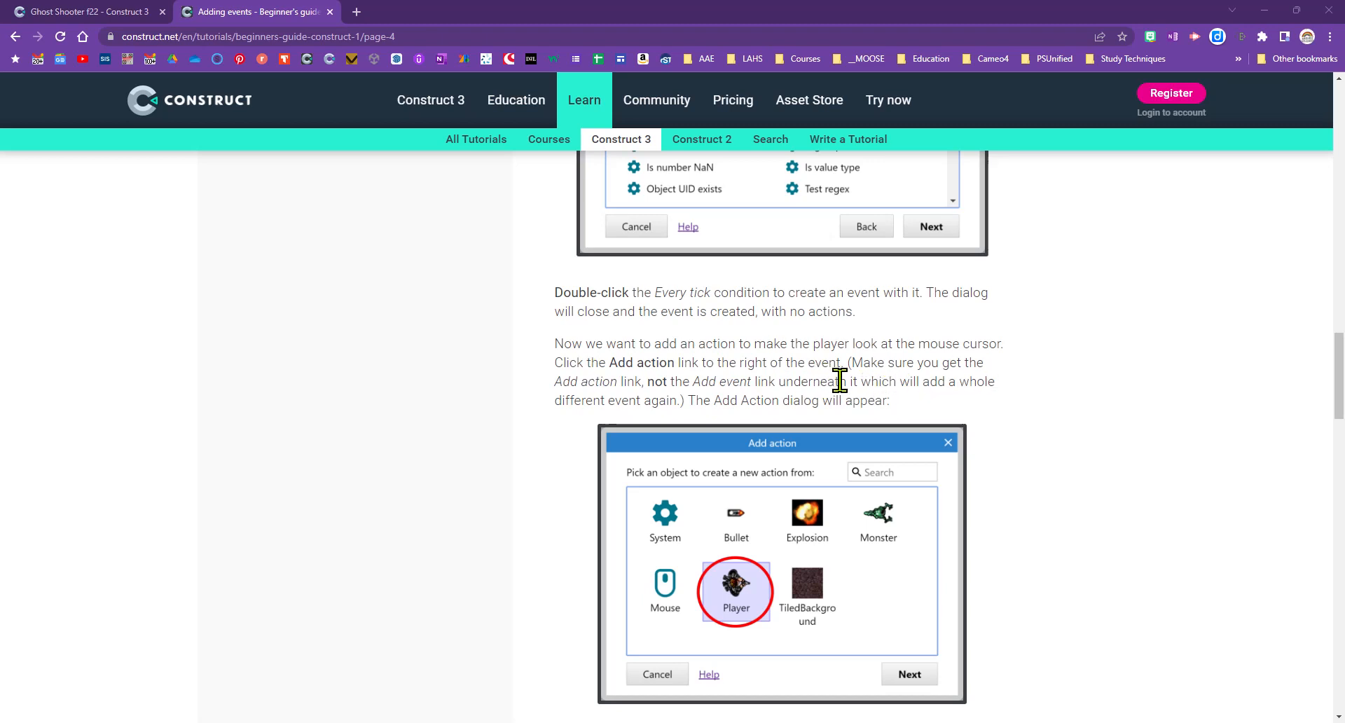
scroll(840, 381, down, 4)
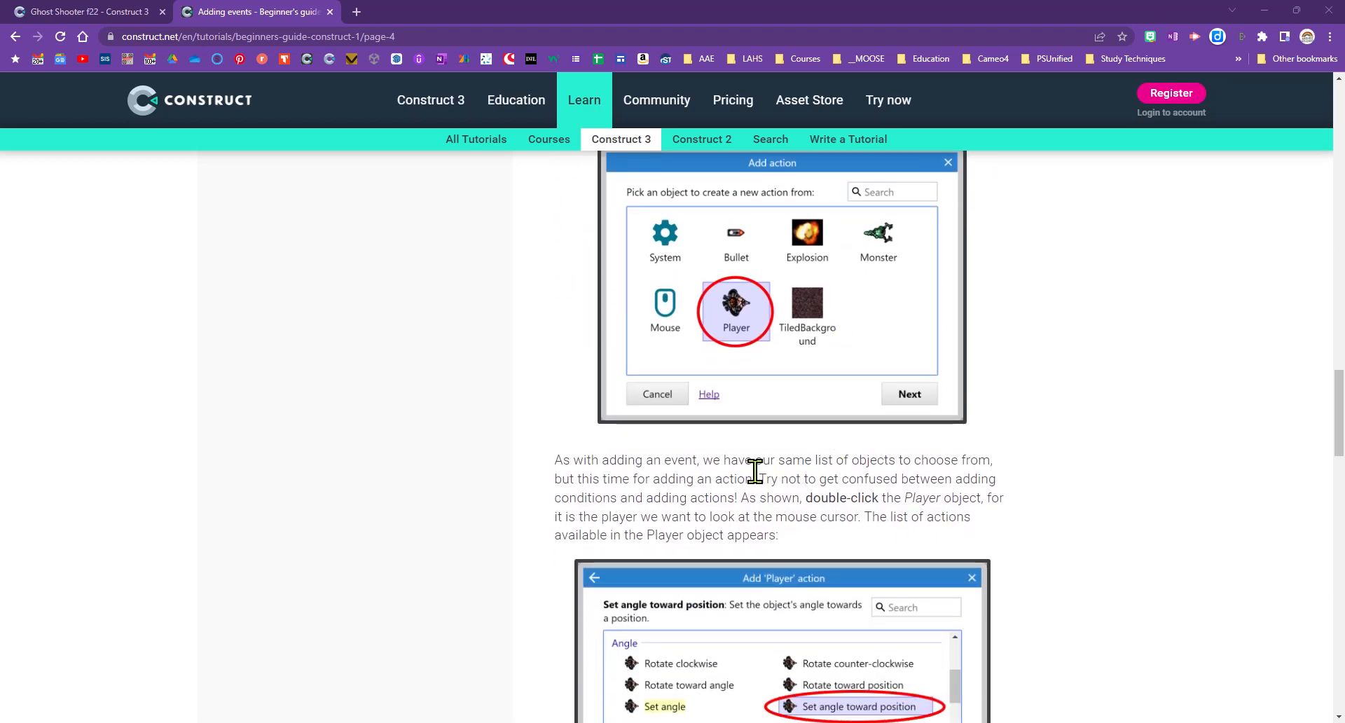
scroll(730, 510, down, 3)
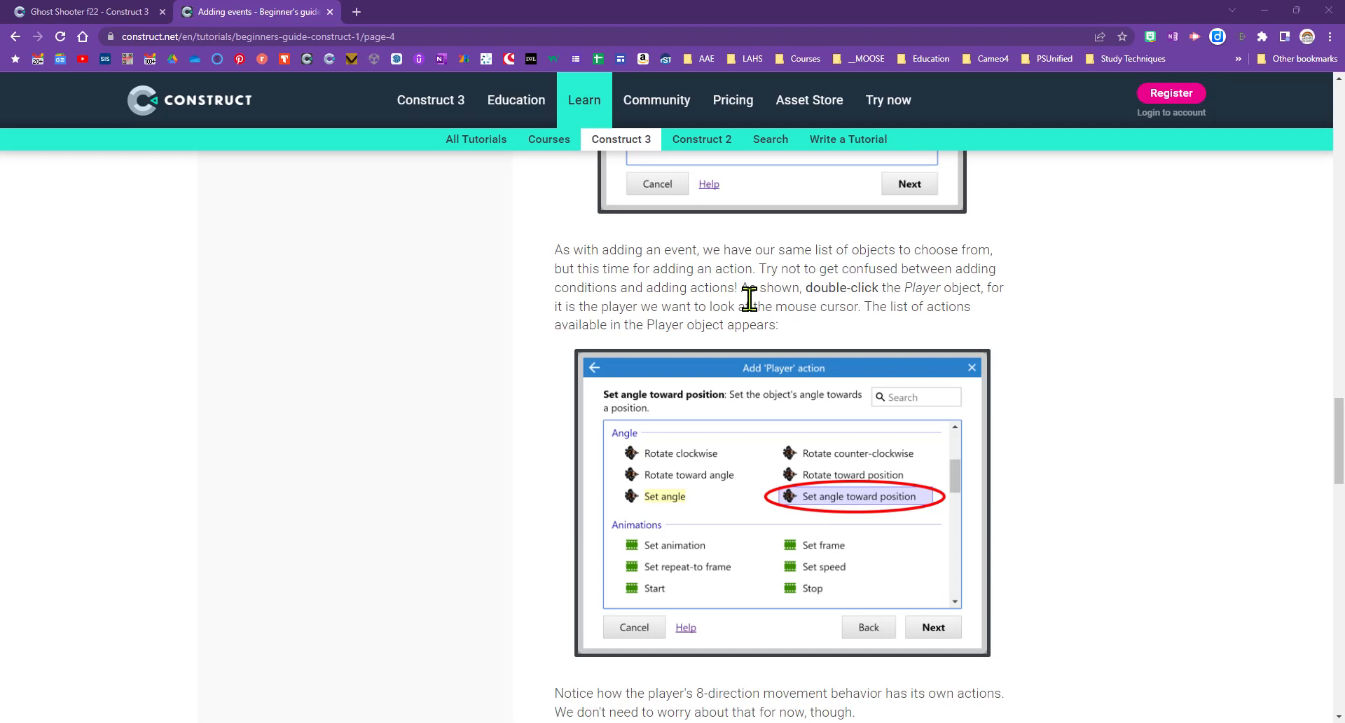
scroll(749, 299, down, 3)
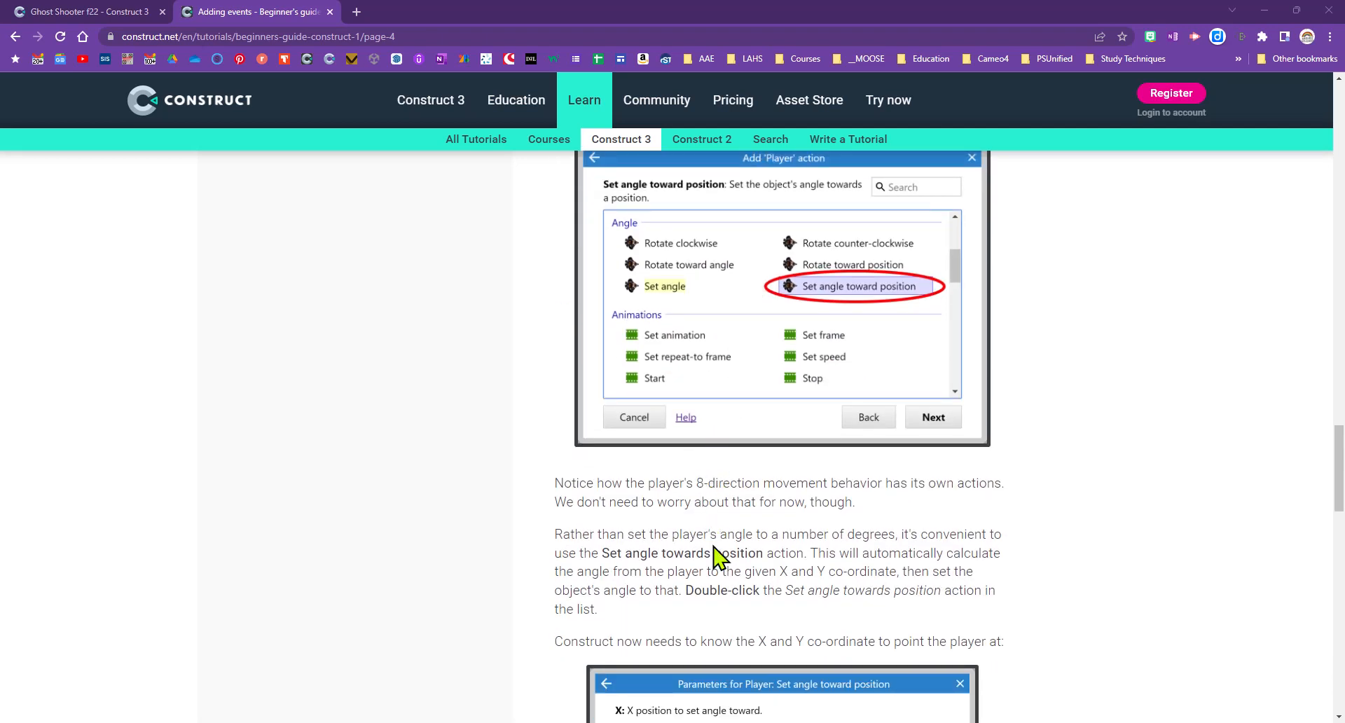
scroll(636, 554, down, 5)
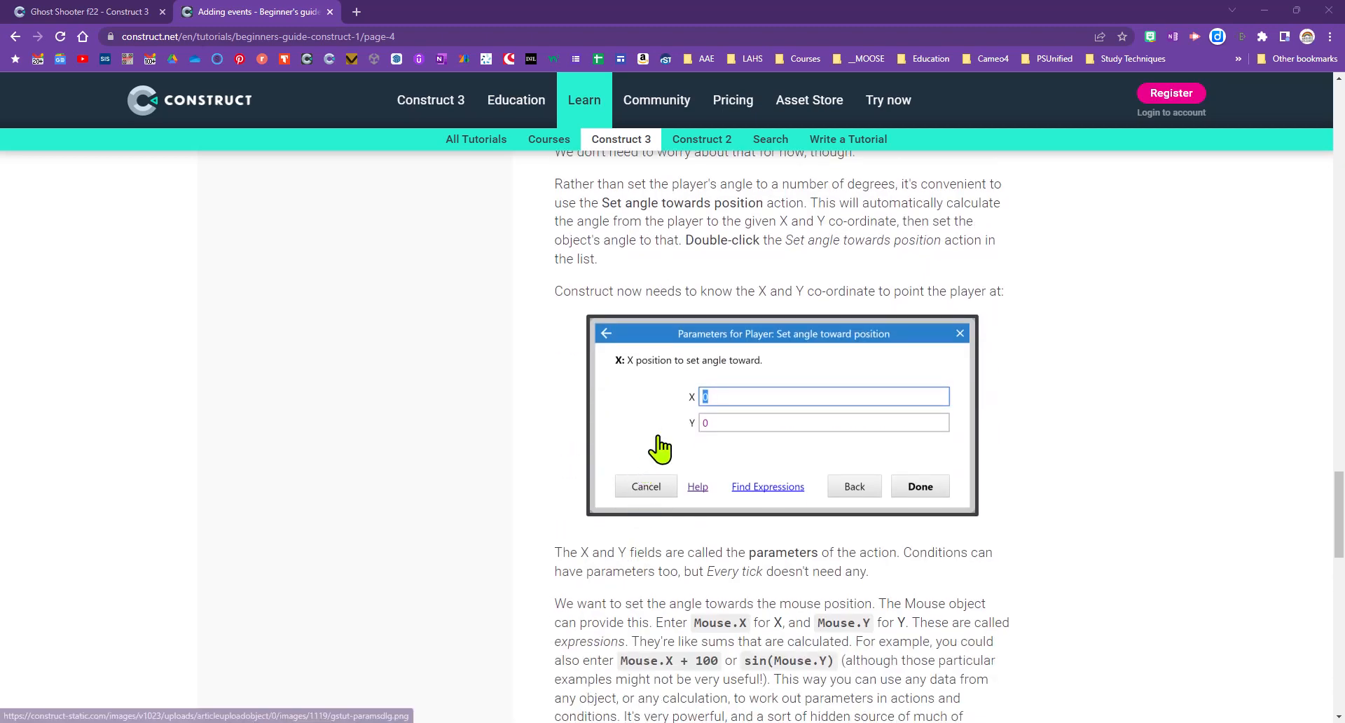
scroll(711, 607, down, 3)
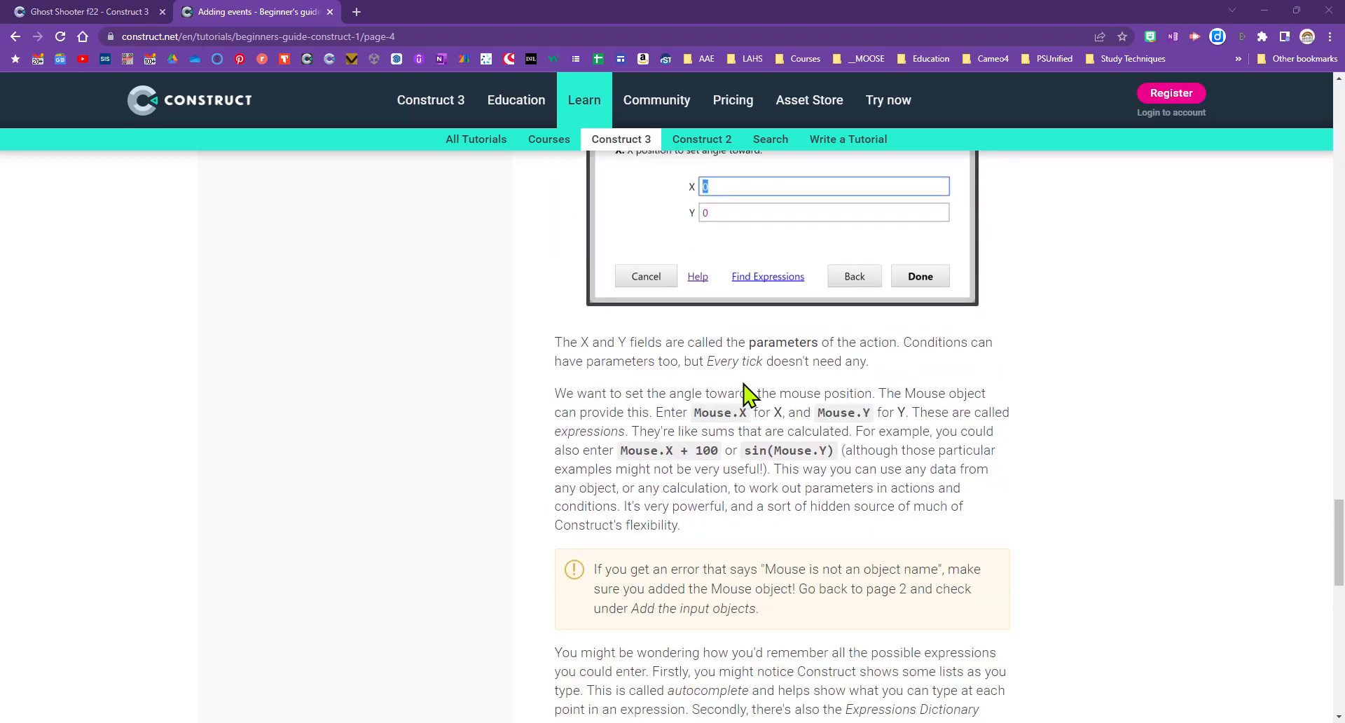
drag(748, 343, 818, 343)
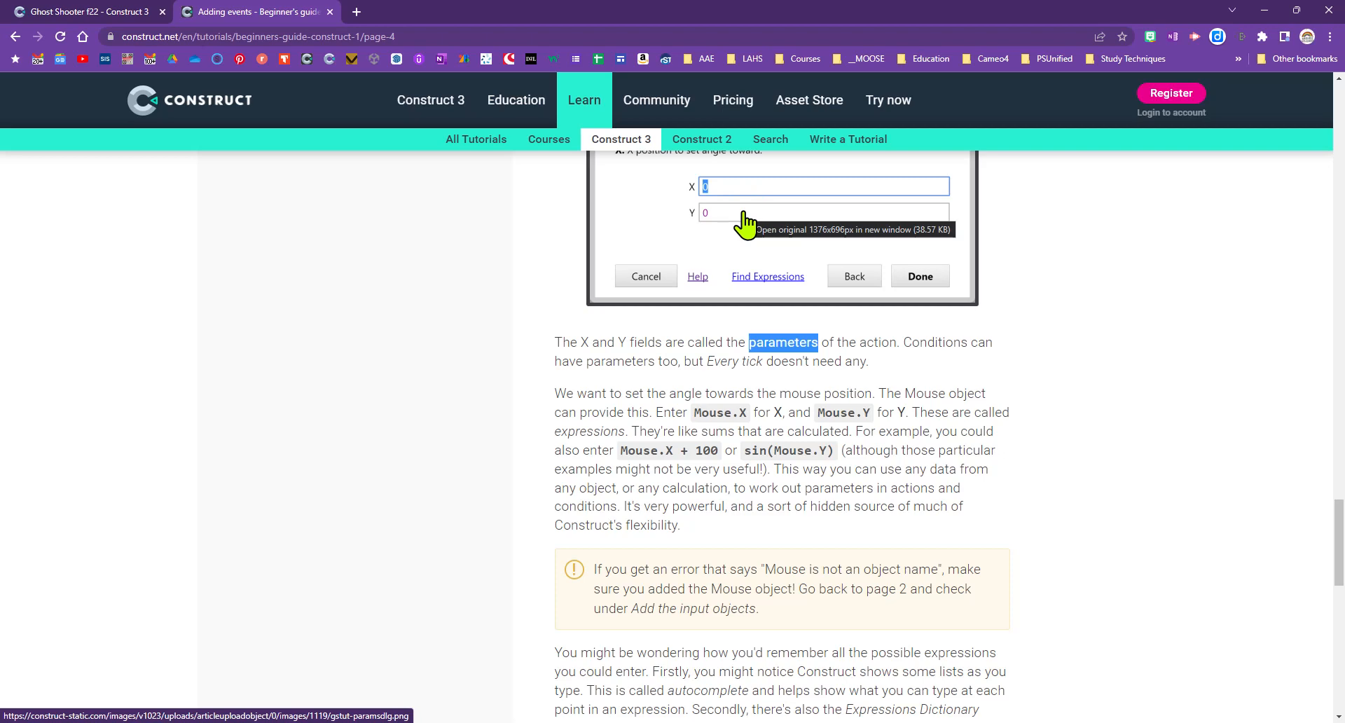
scroll(931, 420, down, 5)
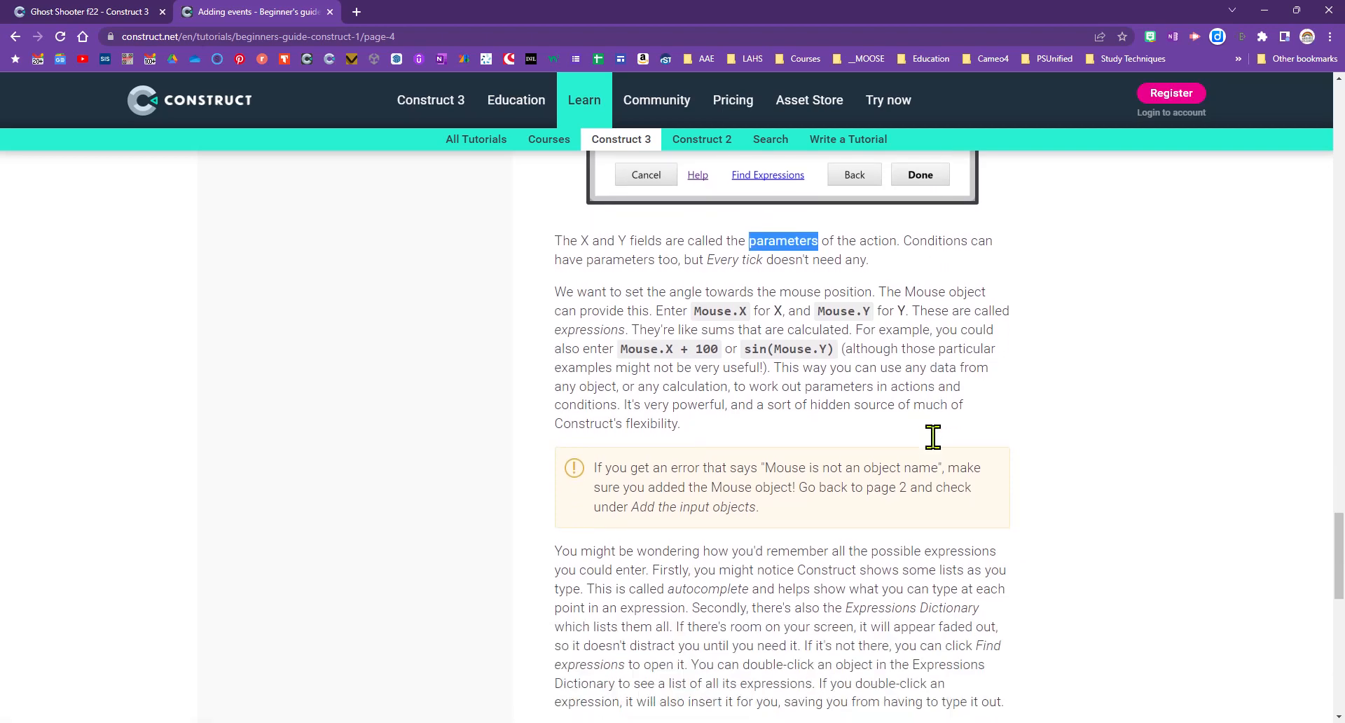